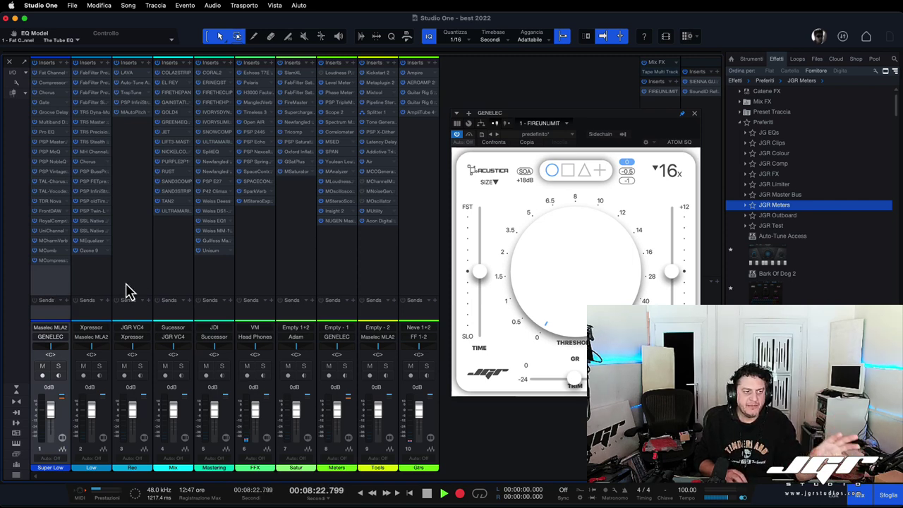
Step: Go through the Mastering, FFX, Satur, Meters, Tools and Gtrs channels and review their insert lists
left_click(220, 288)
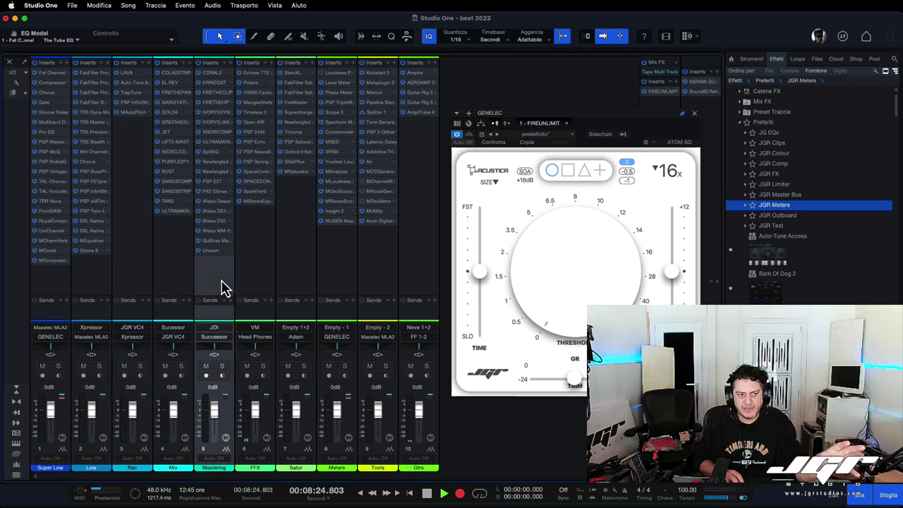
left_click(271, 280)
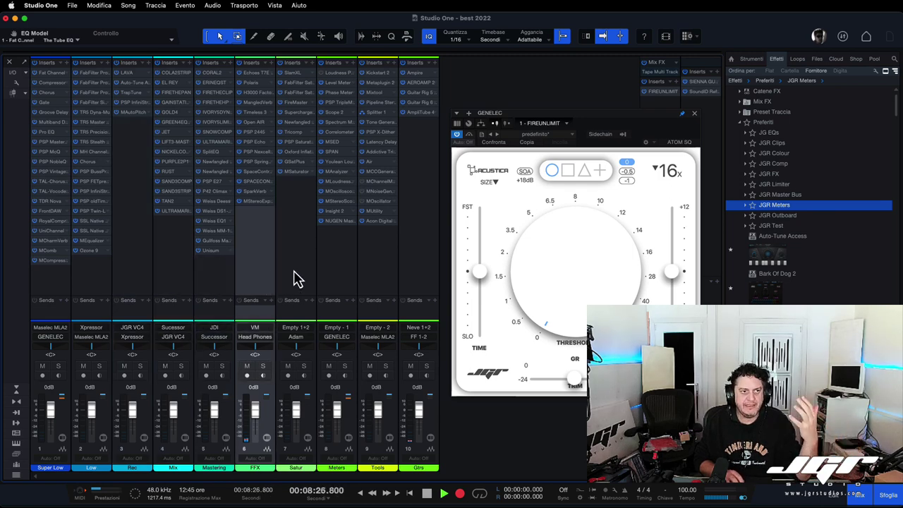
left_click(294, 276)
left_click(334, 278)
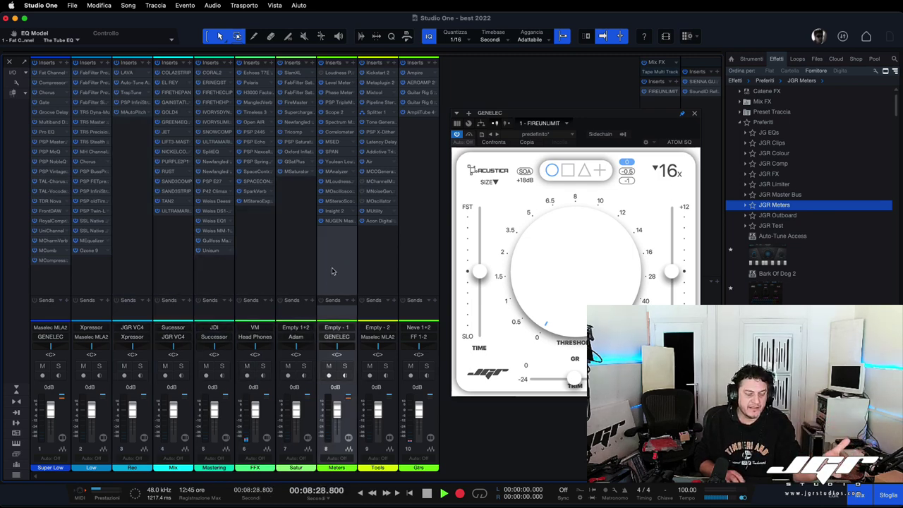
left_click(375, 260)
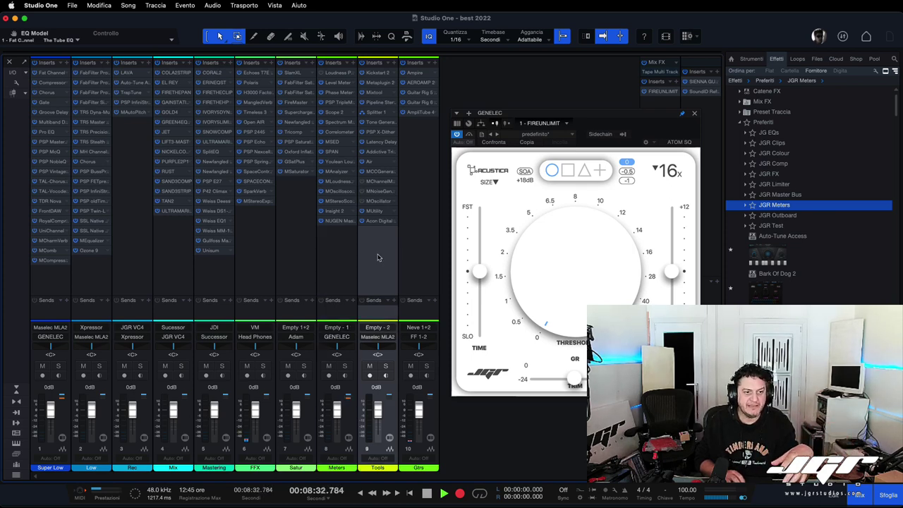
left_click(427, 260)
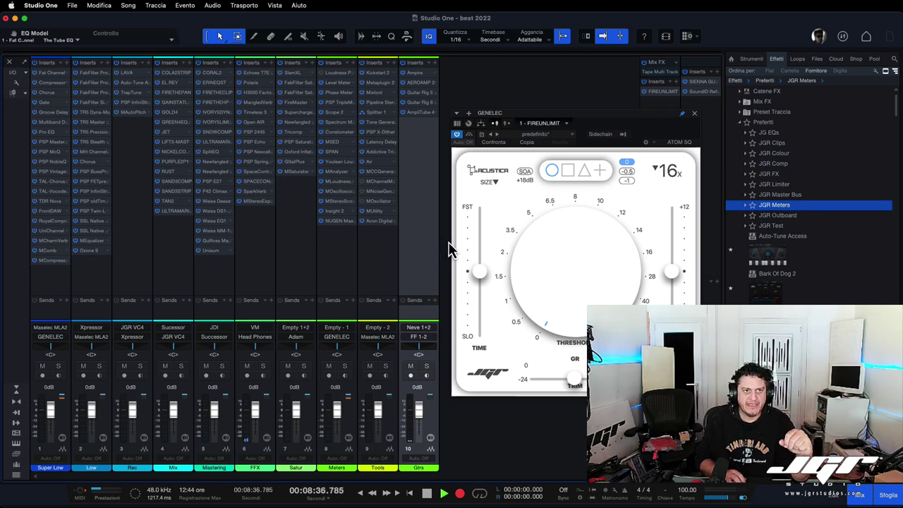
Step: Inspect the SIENNA GURU and SoundID Reference plug-ins on the Listen Bus
left_click_drag(645, 122, 656, 121)
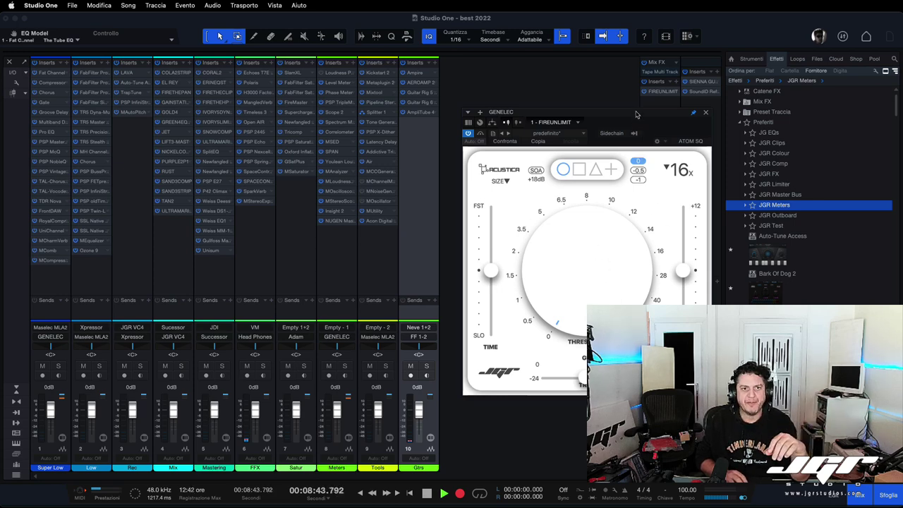
left_click_drag(636, 114, 564, 108)
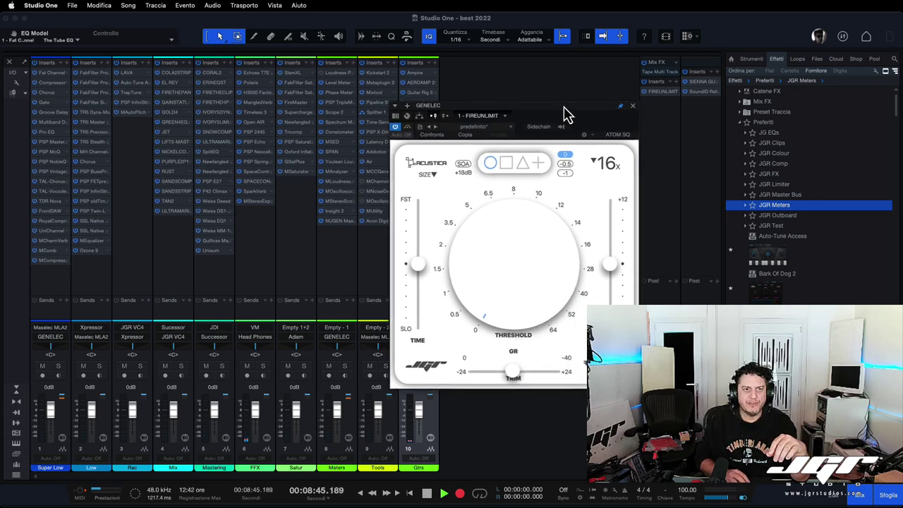
left_click(702, 83)
left_click_drag(423, 90, 161, 95)
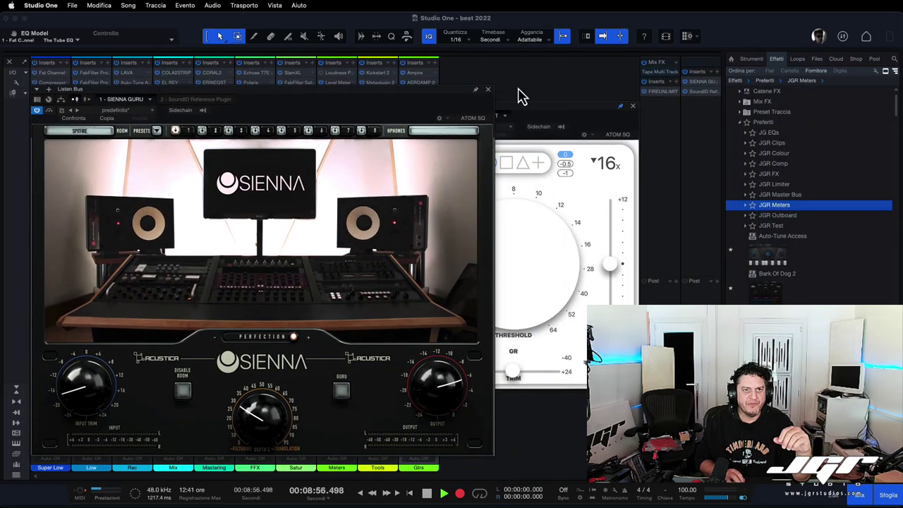
left_click_drag(442, 99, 468, 81)
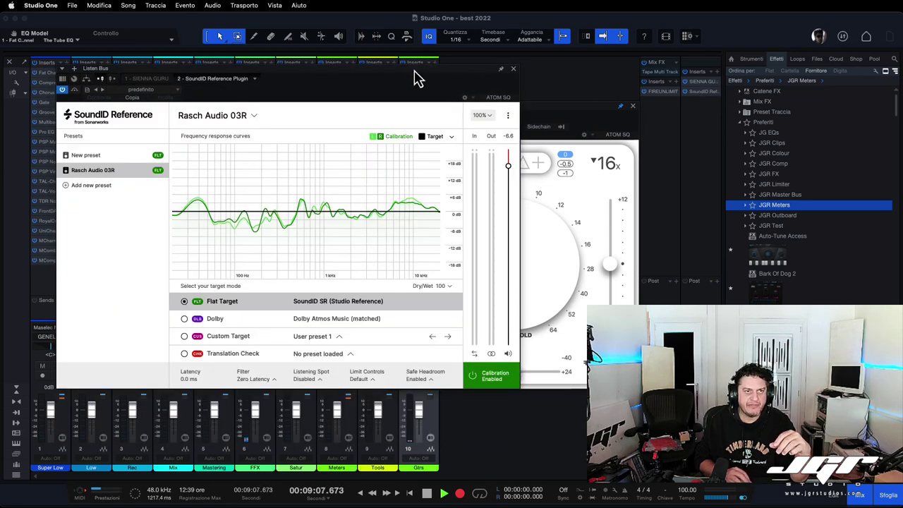
left_click_drag(416, 78, 483, 115)
left_click(582, 110)
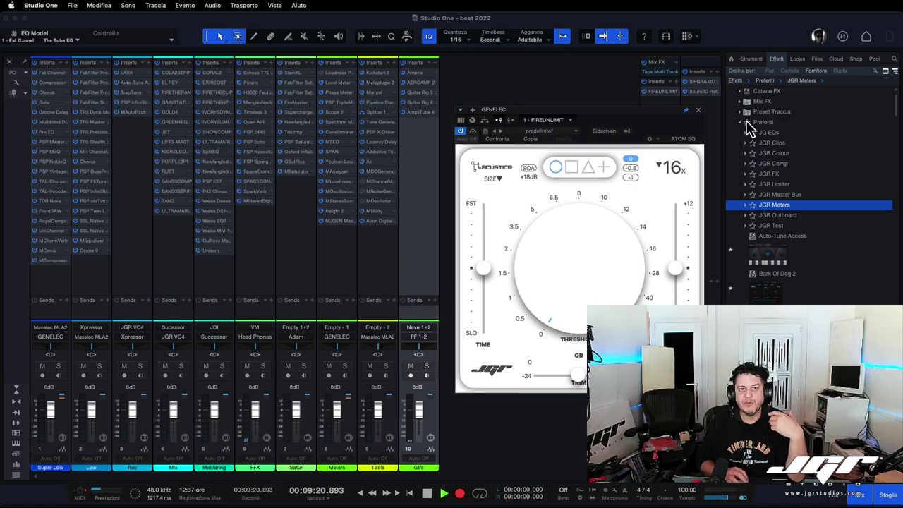
Step: Enable the LFO in the PSP 285 delay on the FFX channel and close its window
left_click_drag(646, 115, 643, 113)
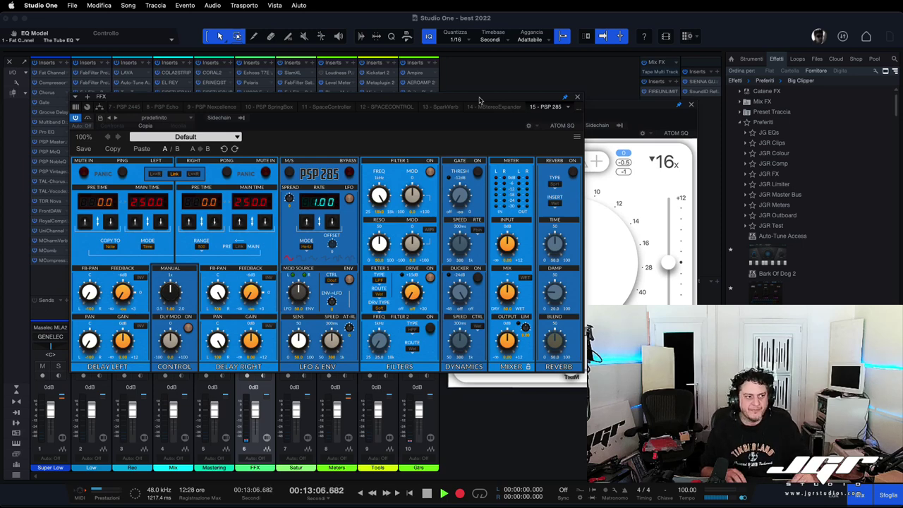
left_click_drag(479, 99, 479, 98)
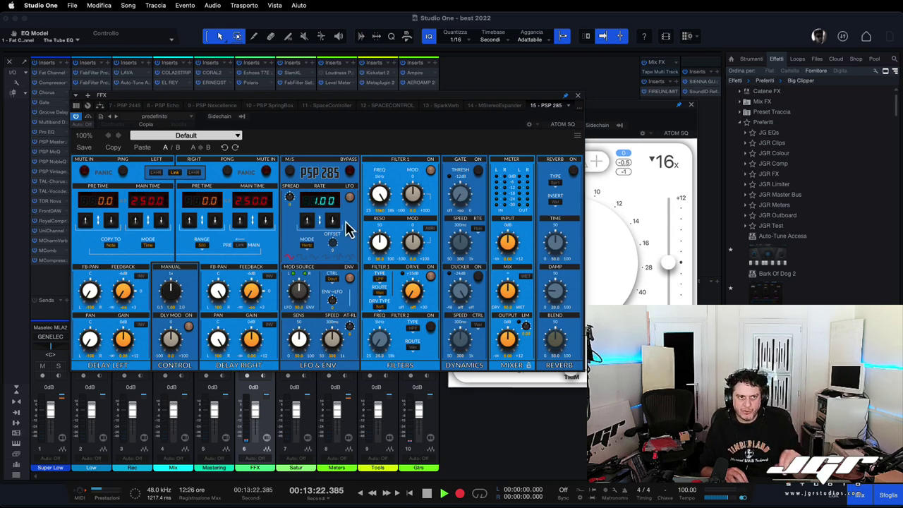
left_click(349, 198)
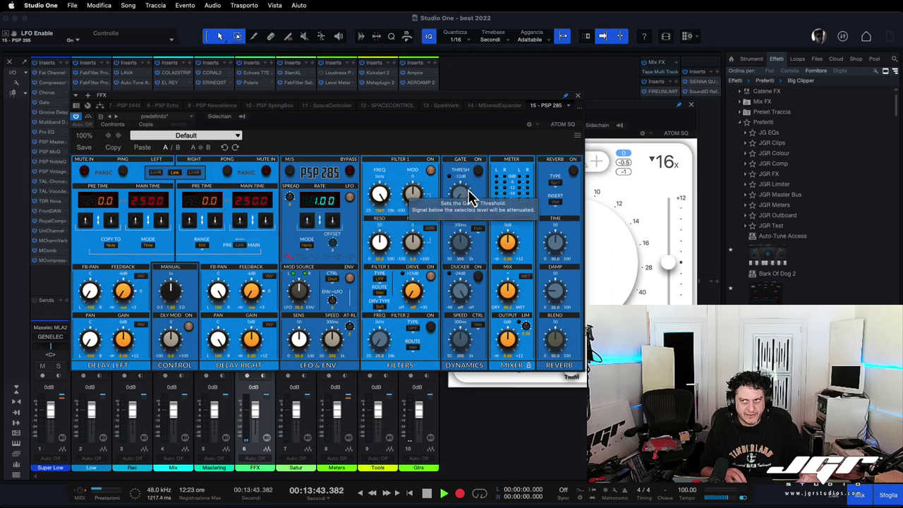
left_click_drag(528, 101, 528, 97)
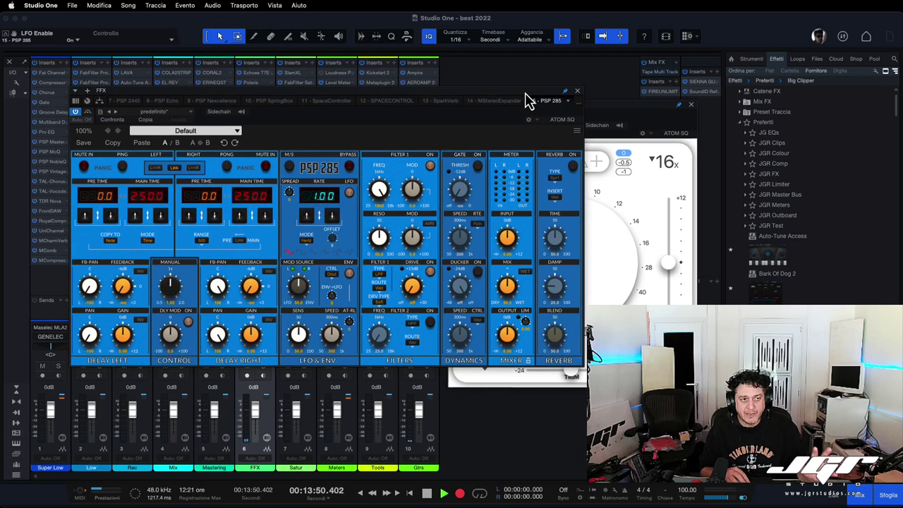
left_click(238, 132)
left_click(237, 131)
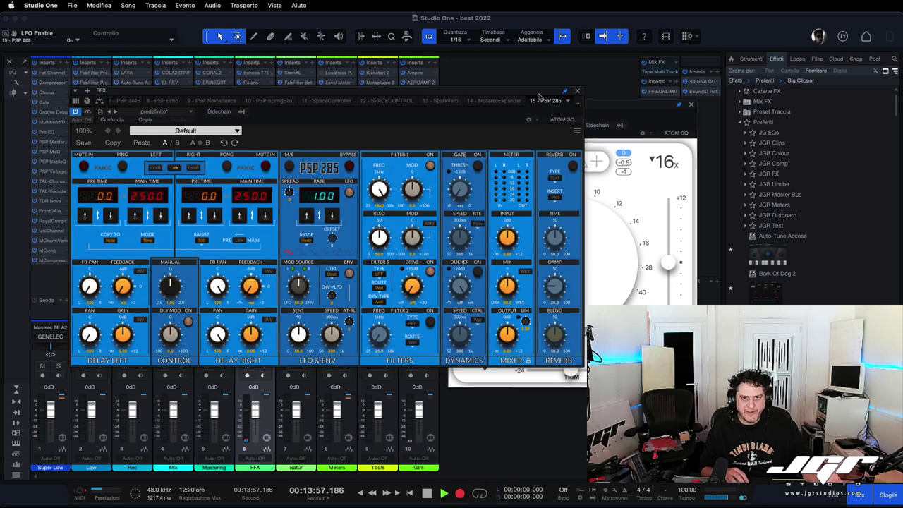
mouse_move(540, 96)
left_mouse_down()
mouse_move(569, 115)
mouse_move(530, 101)
left_mouse_up()
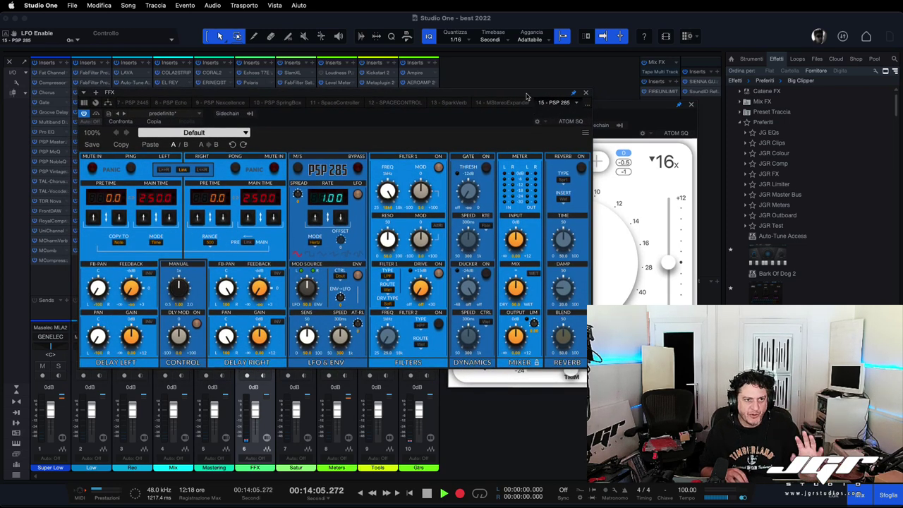
left_click(585, 92)
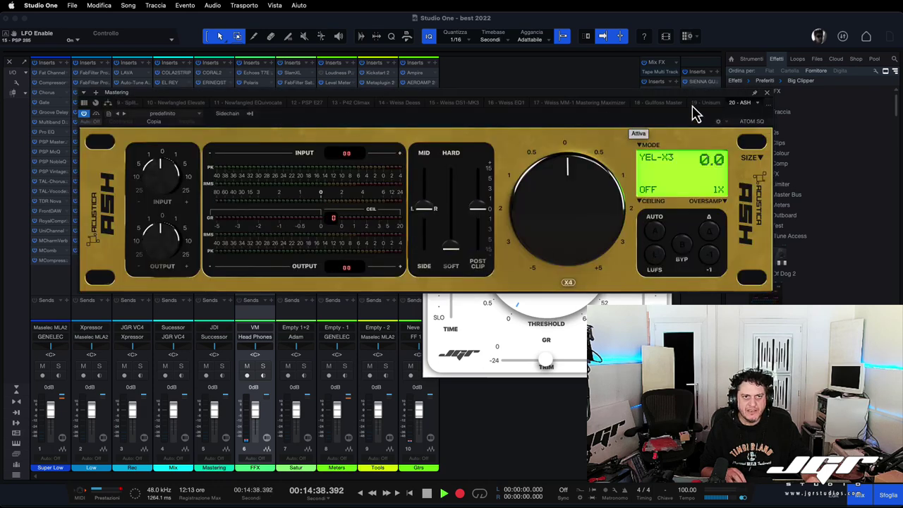
Step: Close the ASH plug-in on the Mastering channel and reposition the GENELEC channel's FIREUNLIMIT window over the mixer
left_click_drag(701, 101, 667, 103)
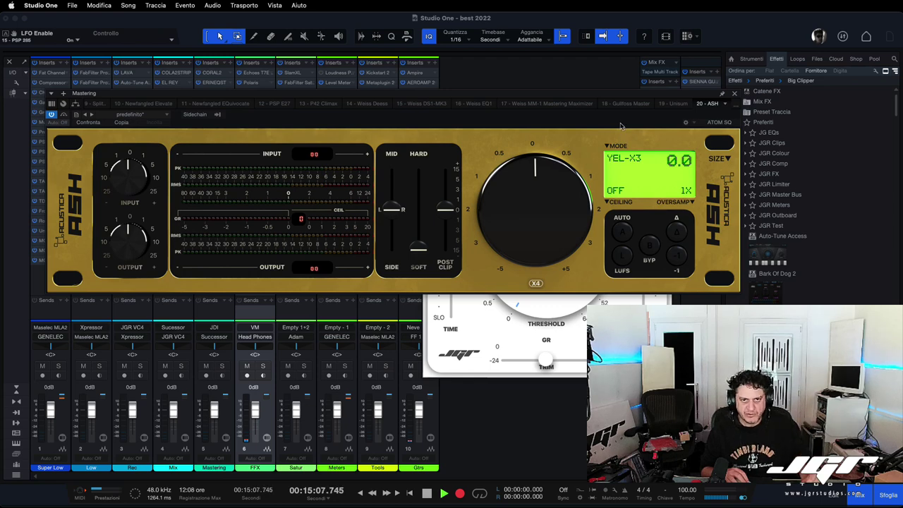
left_click(734, 93)
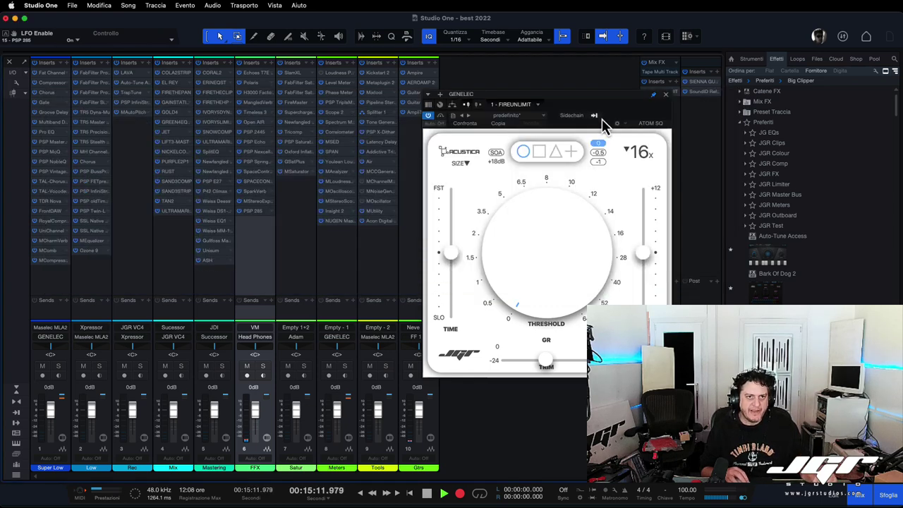
left_click_drag(615, 92, 576, 65)
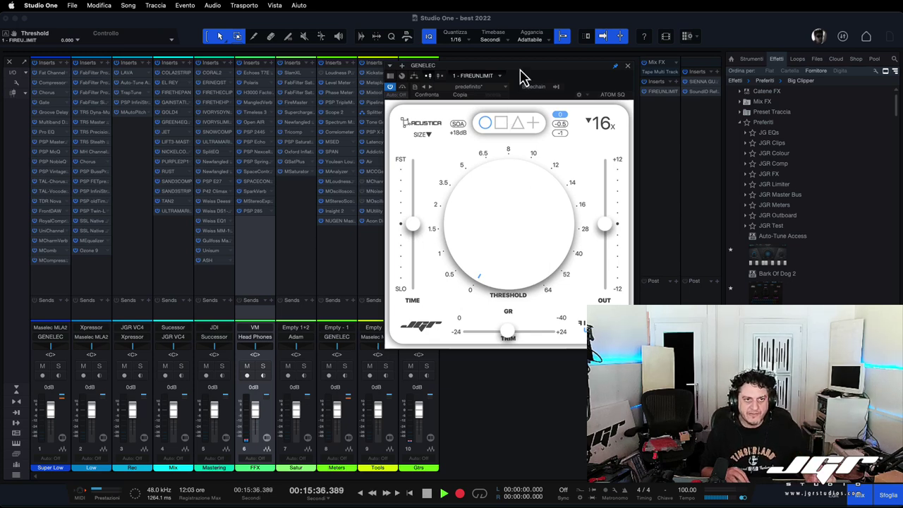
mouse_move(522, 68)
left_mouse_down()
mouse_move(525, 78)
mouse_move(524, 64)
left_mouse_up()
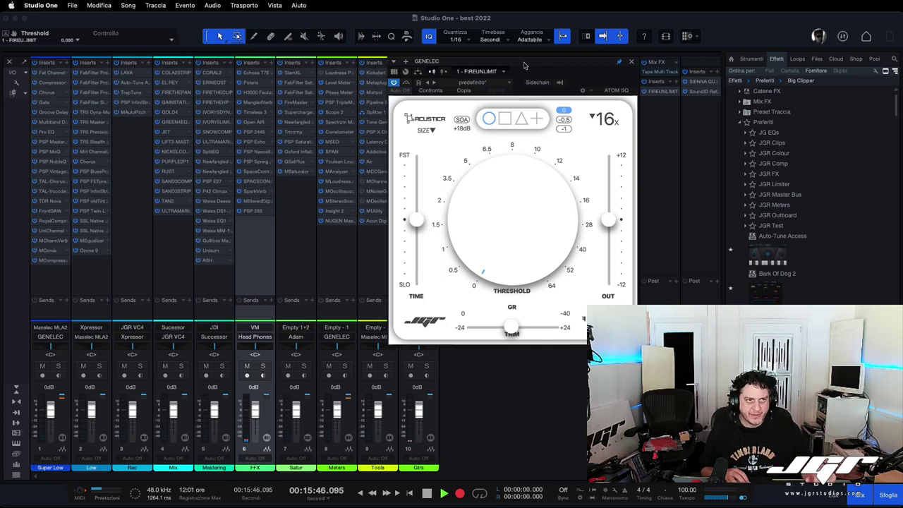
Step: Inspect the NICKELCOMP compressor on the Mix channel, then close its window
left_click(175, 151)
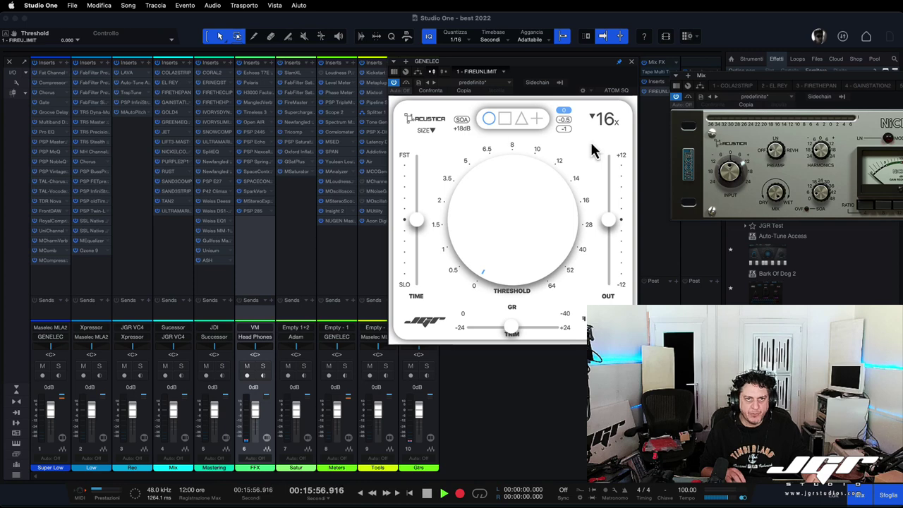
left_click_drag(741, 74, 189, 176)
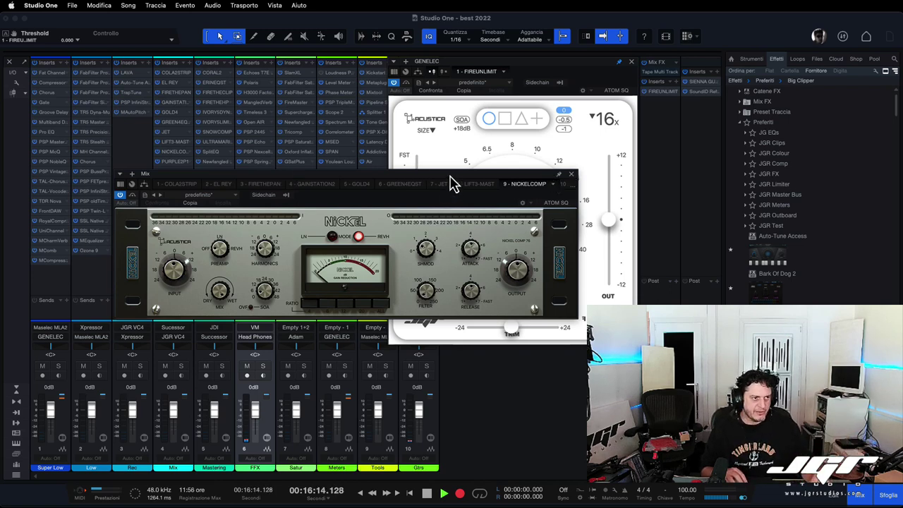
left_click_drag(449, 176, 449, 175)
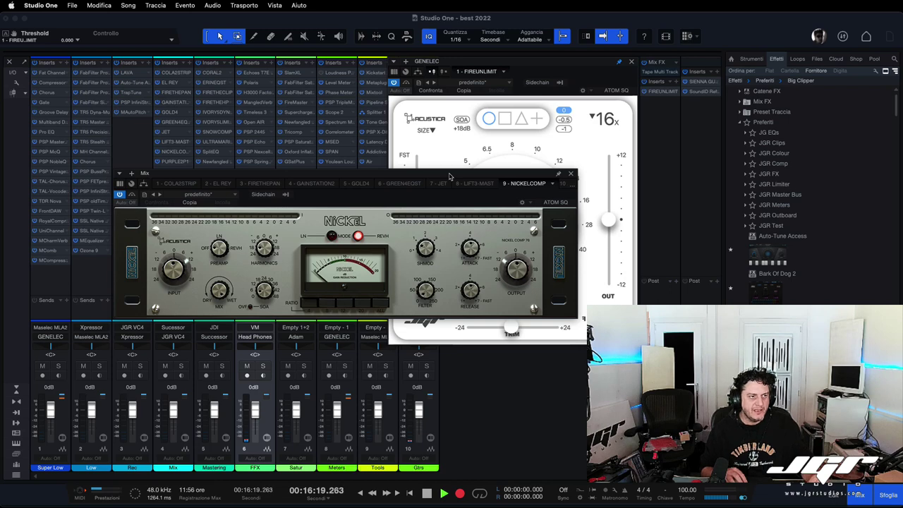
left_click(571, 174)
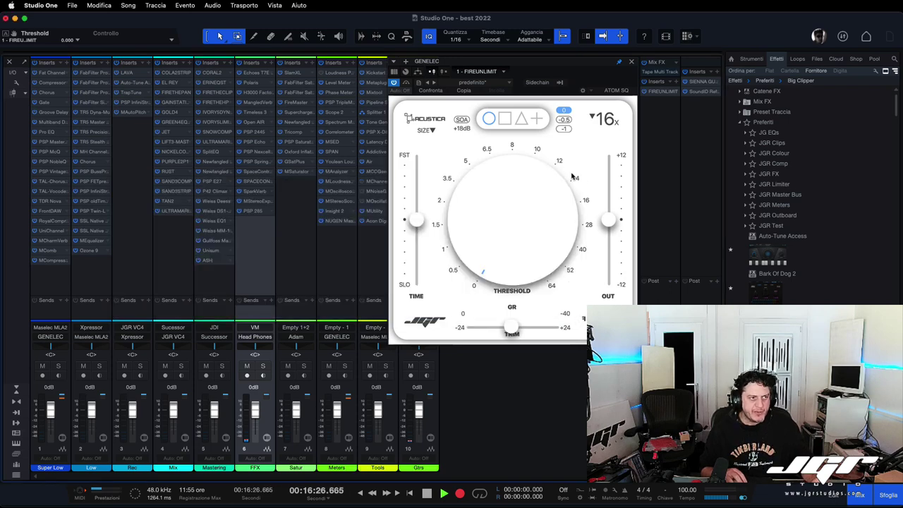
Step: Open Pro EQ on the Super Low channel and enable its LLC low cut at 20 Hz
left_click(49, 133)
left_click_drag(885, 141, 274, 115)
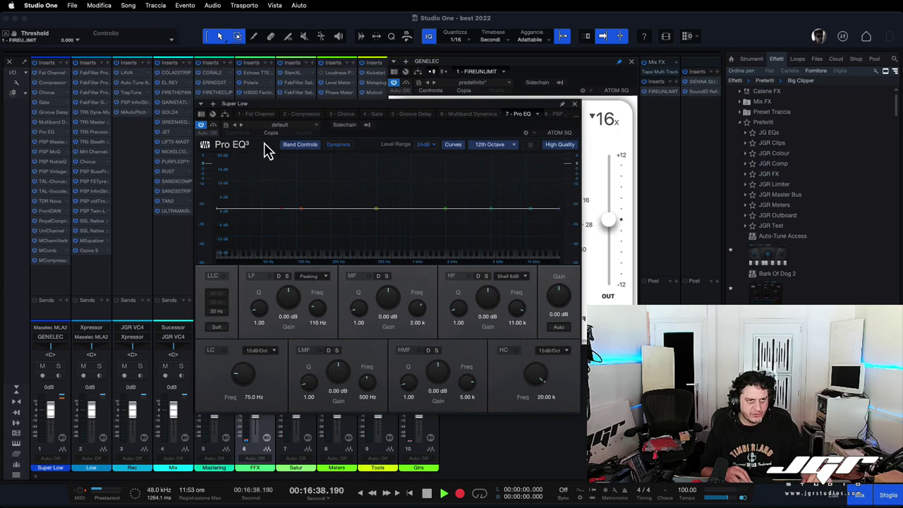
left_click_drag(284, 103, 286, 113)
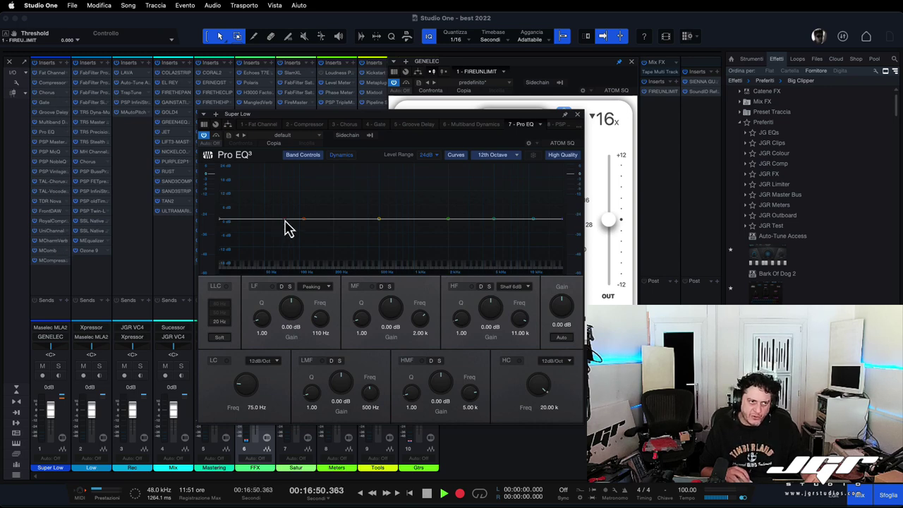
left_click(226, 286)
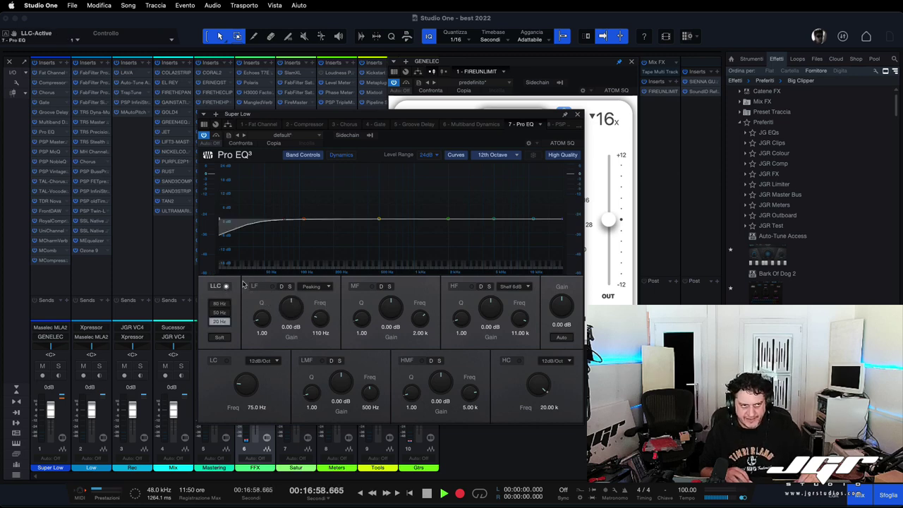
Step: Cut Pro EQ's LMF band by about 4 dB near 530 Hz and enable the MF band with its dynamics
left_click_drag(378, 219, 381, 225)
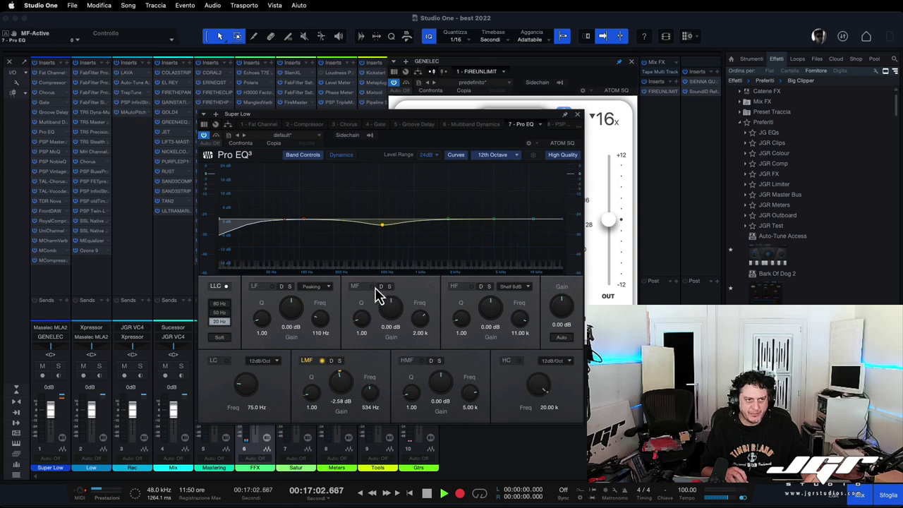
left_click(371, 286)
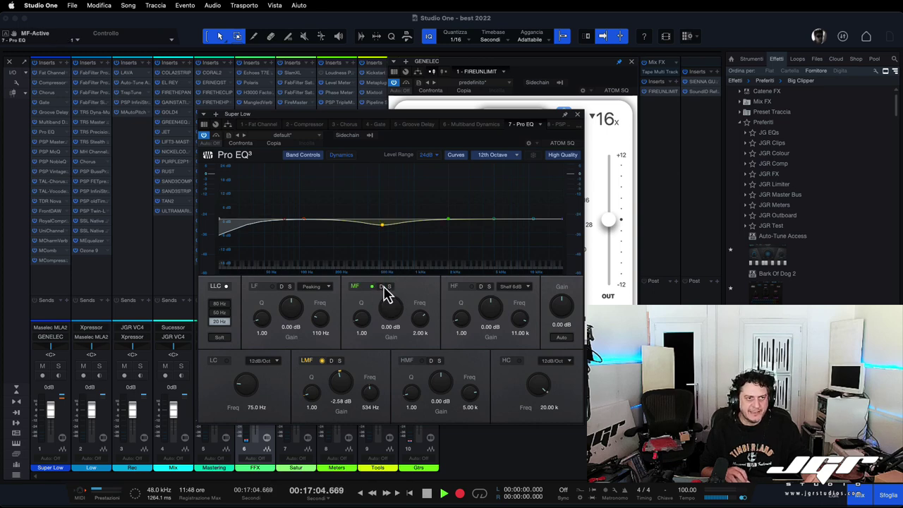
left_click(380, 286)
left_click_drag(382, 225, 382, 231)
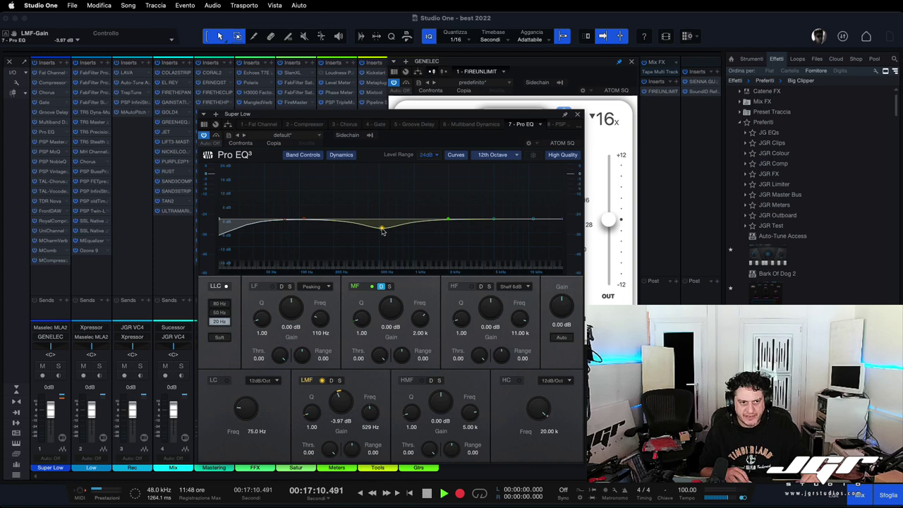
left_click_drag(543, 125, 544, 110)
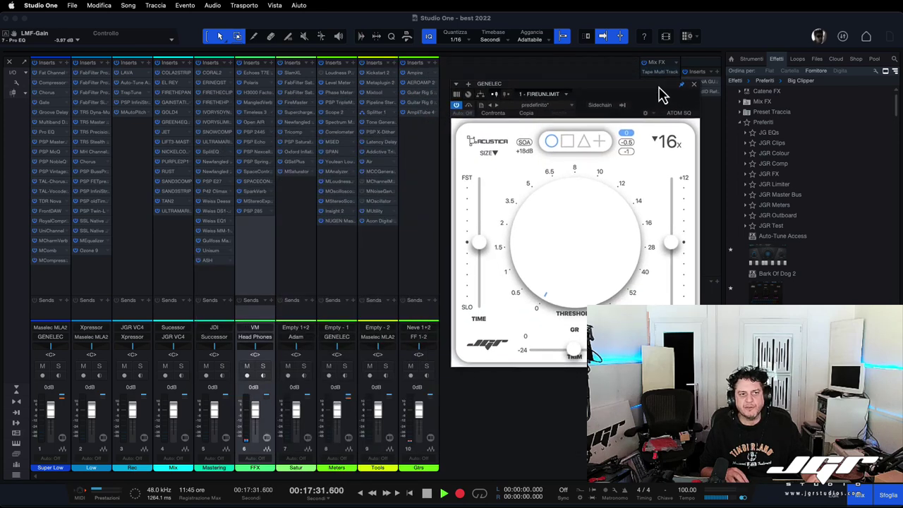
Step: Place the sound source in the FFX channel's SpaceController at X -0.21 and Y 0.51
left_click_drag(661, 95, 656, 69)
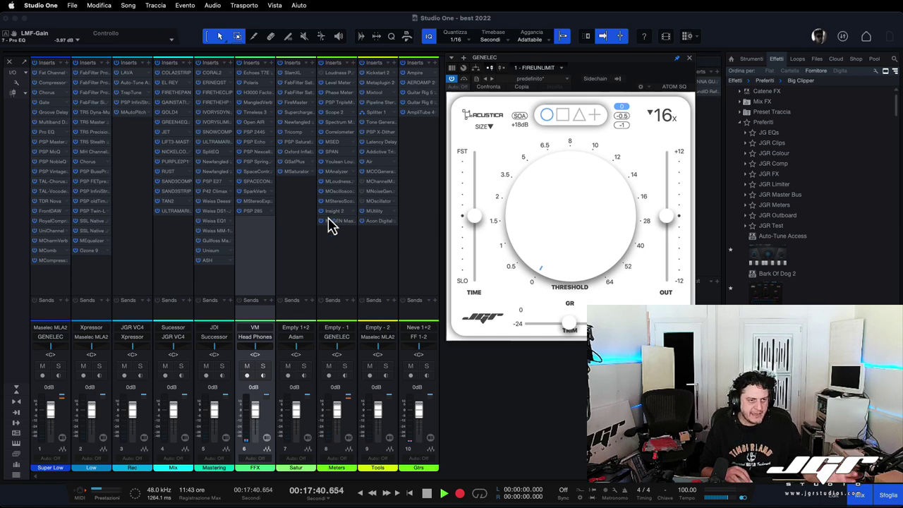
left_click_drag(895, 177, 252, 156)
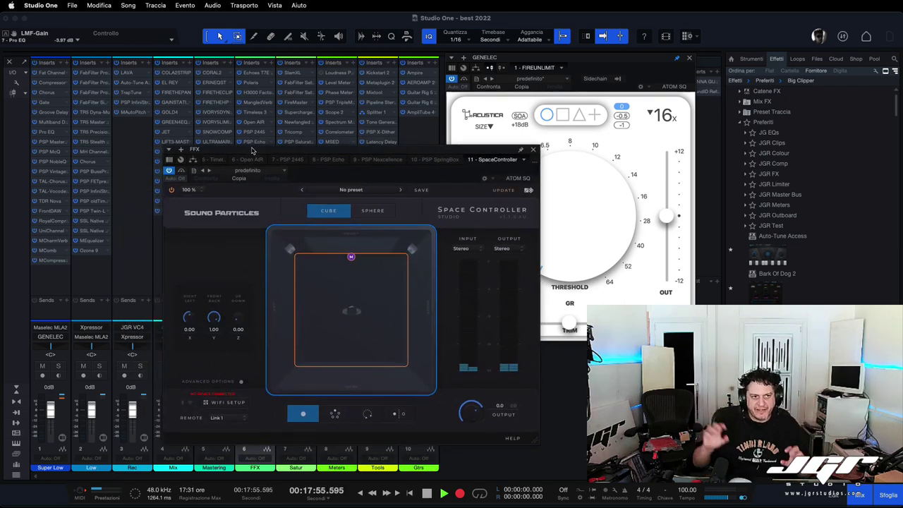
left_click_drag(350, 255, 340, 283)
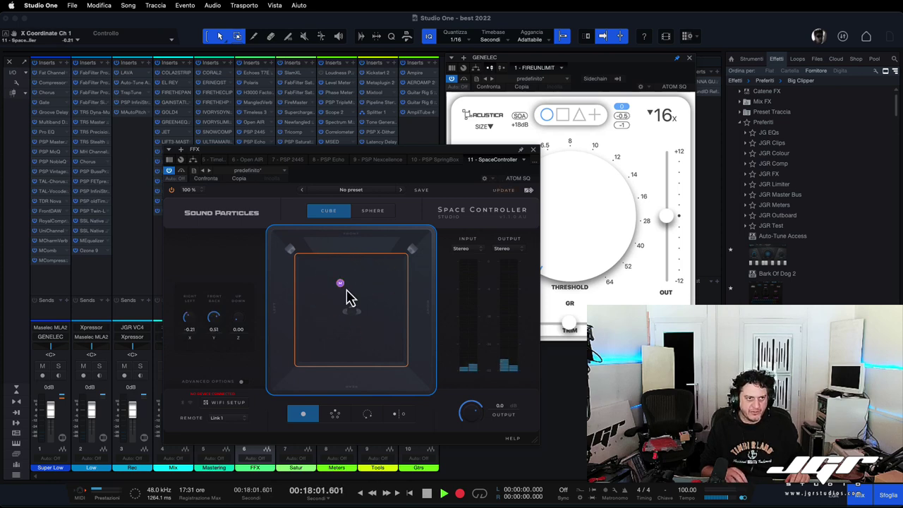
Step: Try SpaceController's Sphere shape and its other panning modes, finishing on the Cube shape in mono mode
left_click(373, 211)
left_click(328, 211)
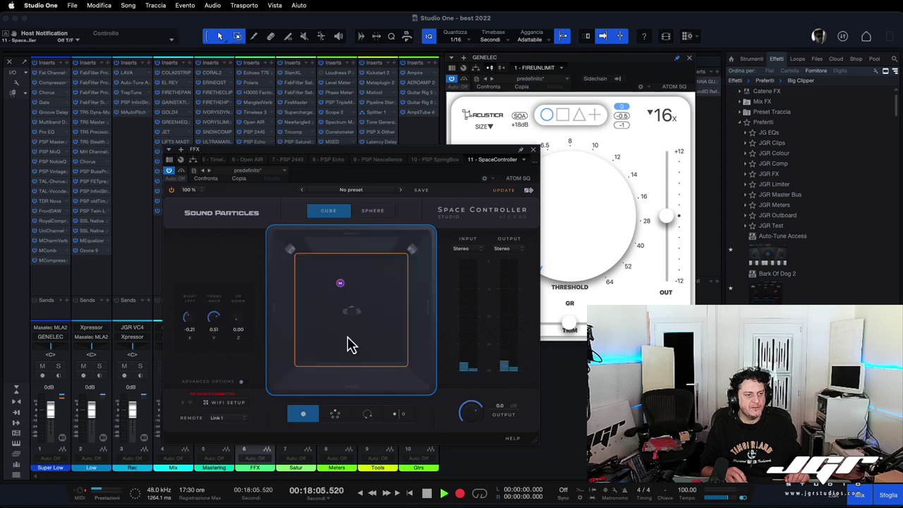
left_click(337, 417)
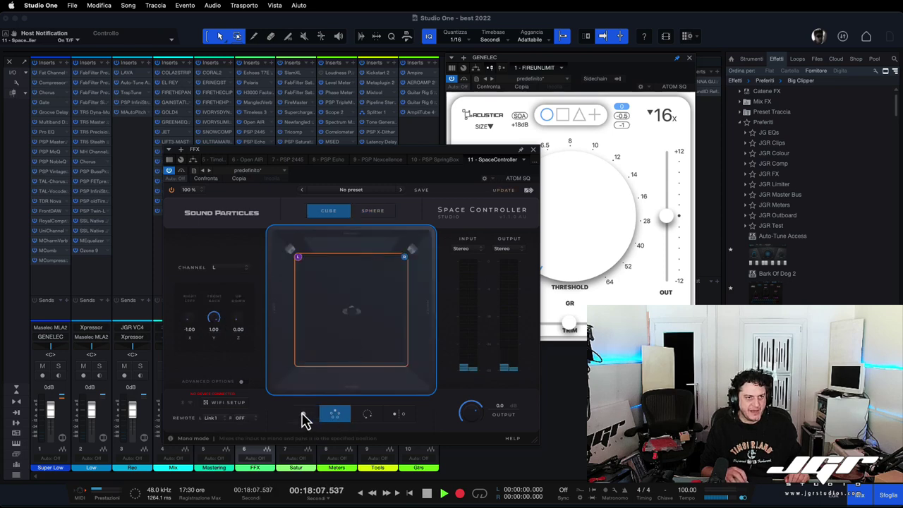
left_click(303, 417)
left_click(361, 419)
left_click(312, 422)
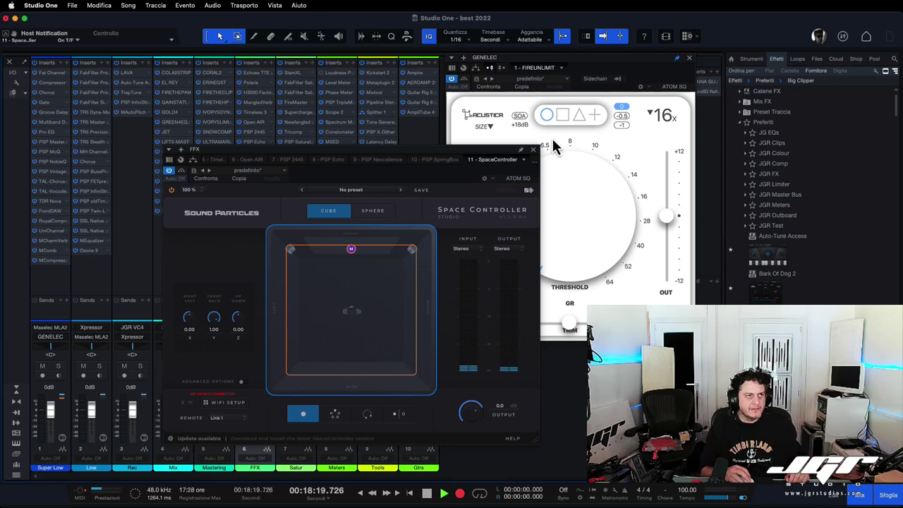
Step: Open LAVA on the Rec channel and set its source microphone to the Rode NT1 A
left_click(130, 73)
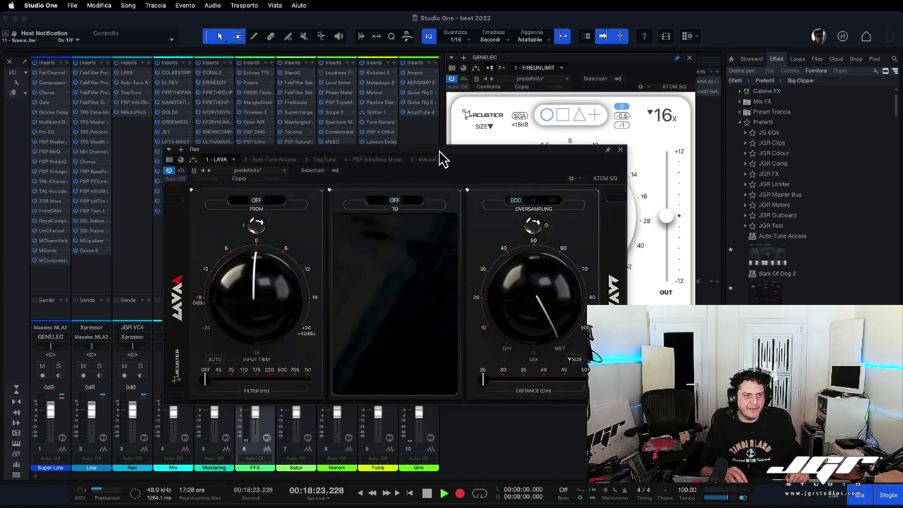
mouse_move(440, 155)
left_mouse_down()
mouse_move(448, 146)
mouse_move(437, 162)
left_mouse_up()
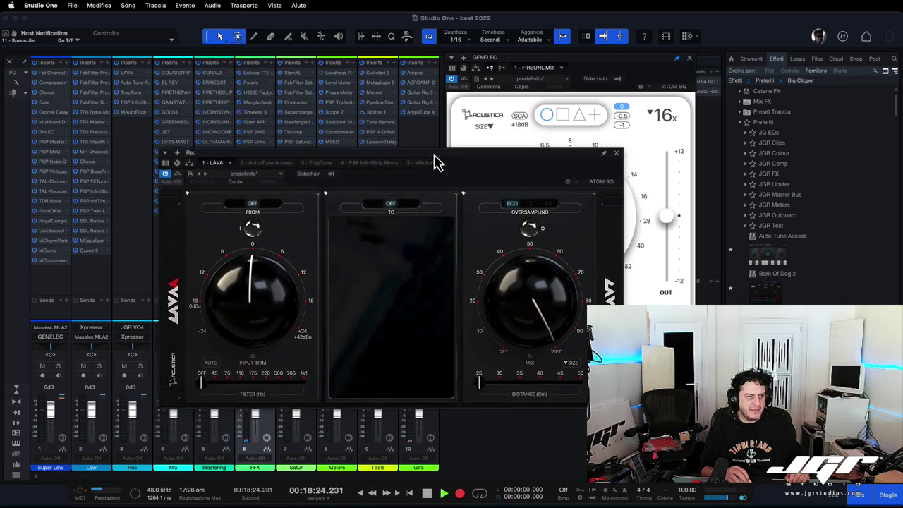
left_click(257, 208)
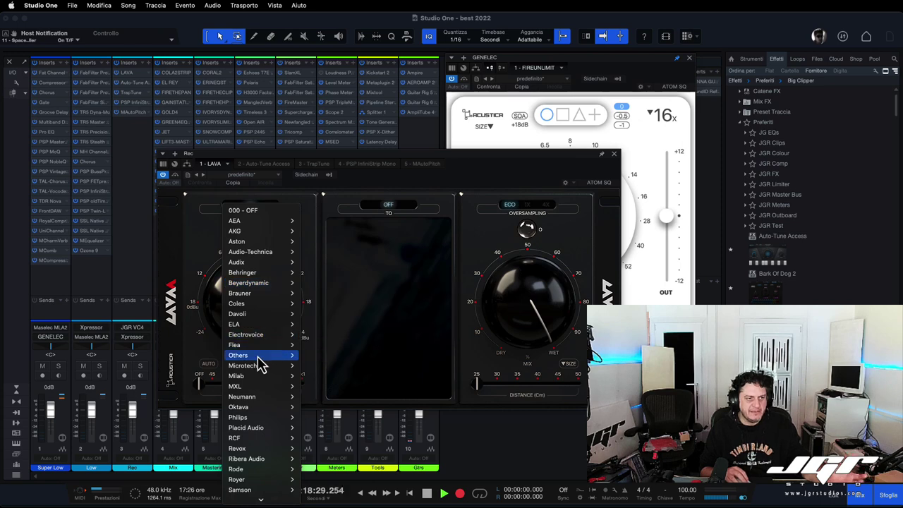
mouse_move(258, 356)
mouse_move(258, 397)
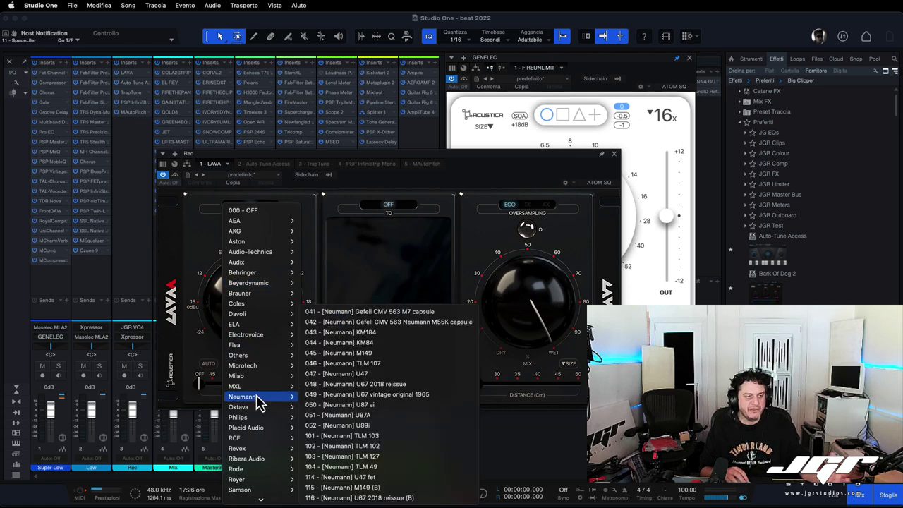
scroll(256, 396, "down", 5)
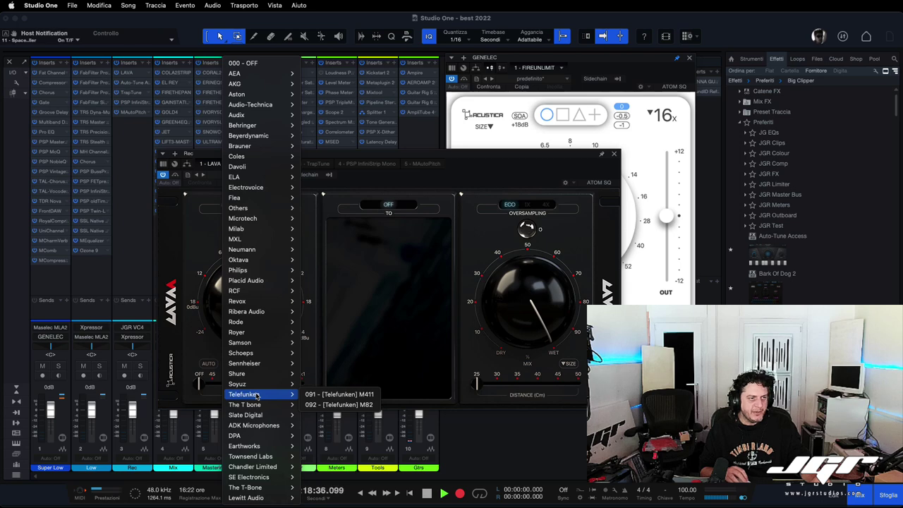
mouse_move(256, 323)
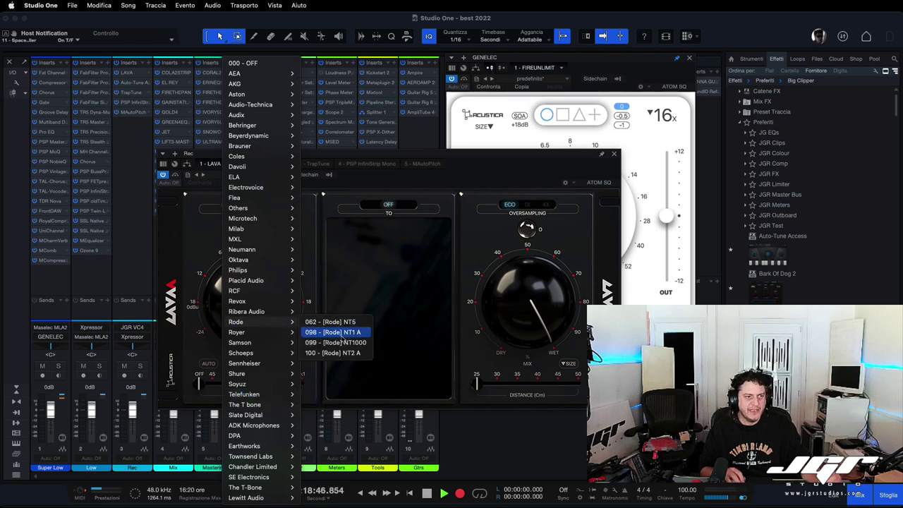
left_click(342, 339)
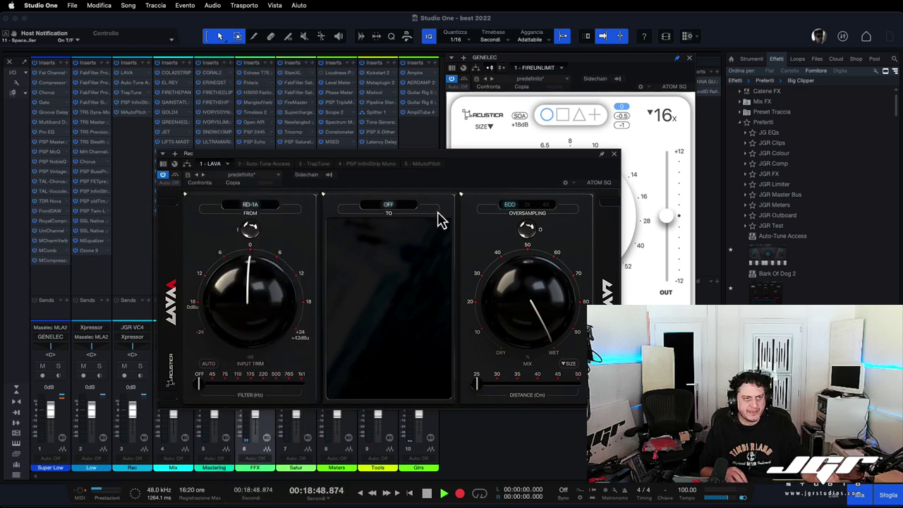
Step: Set LAVA's target microphone to the Neumann M149 and its oversampling to 4X
left_click(407, 208)
mouse_move(399, 380)
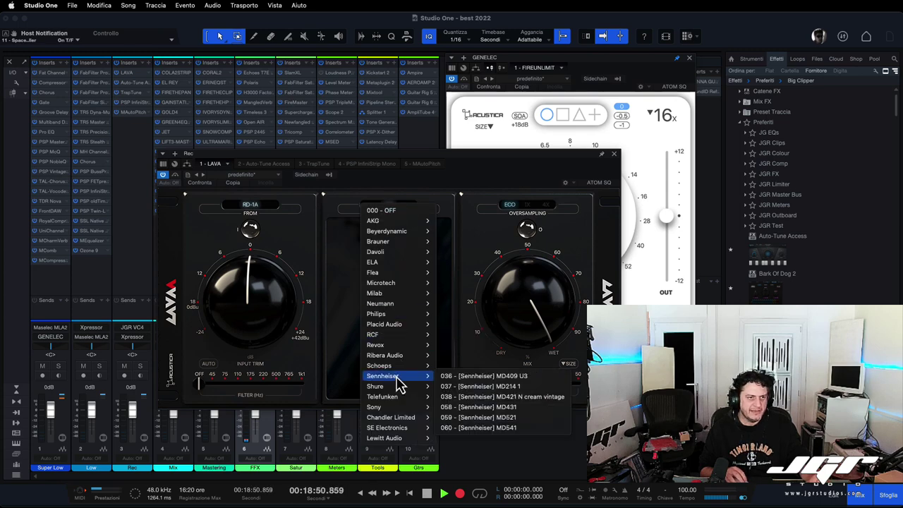
mouse_move(391, 305)
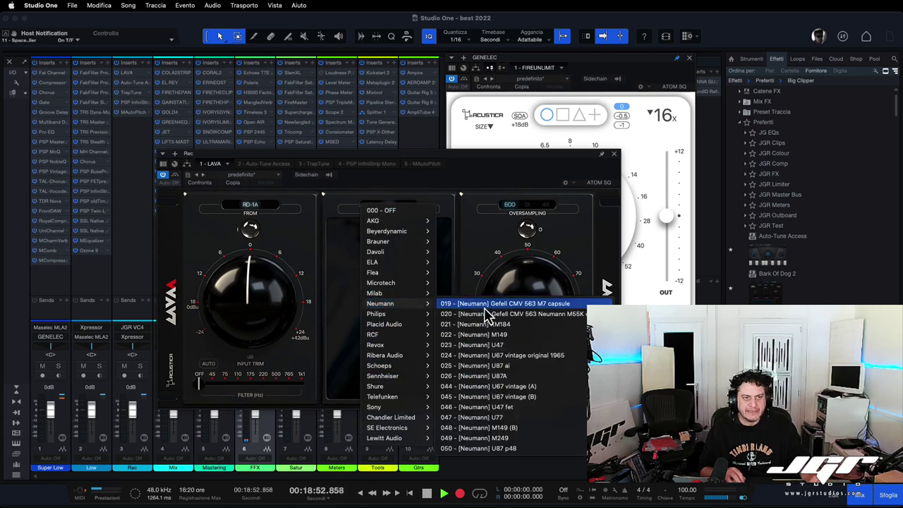
left_click(495, 335)
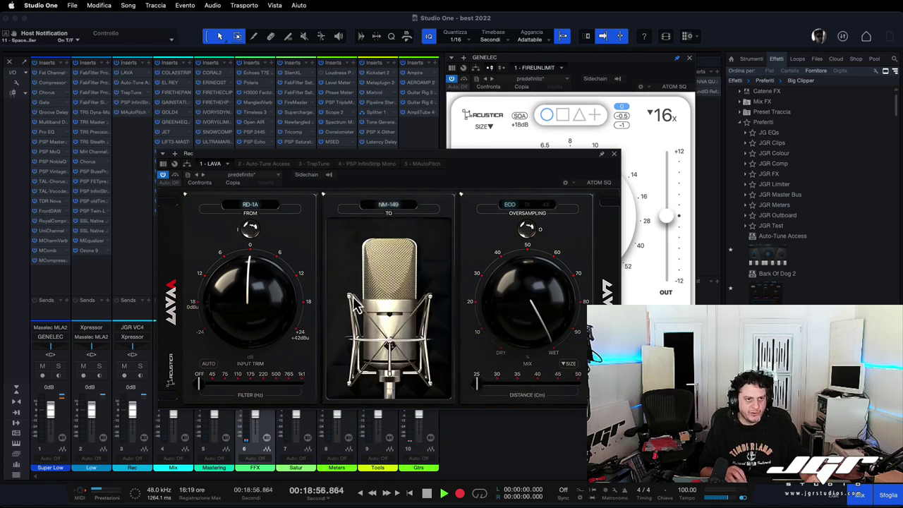
left_click(546, 205)
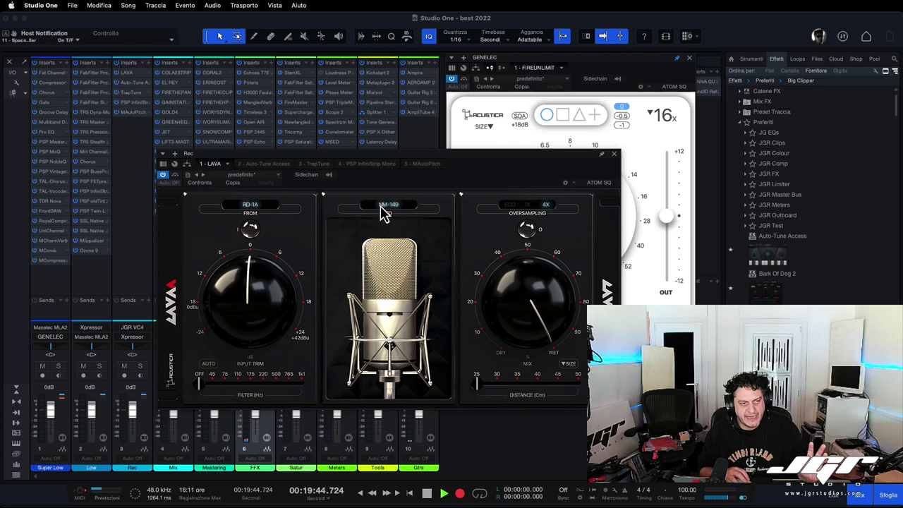
left_click(384, 207)
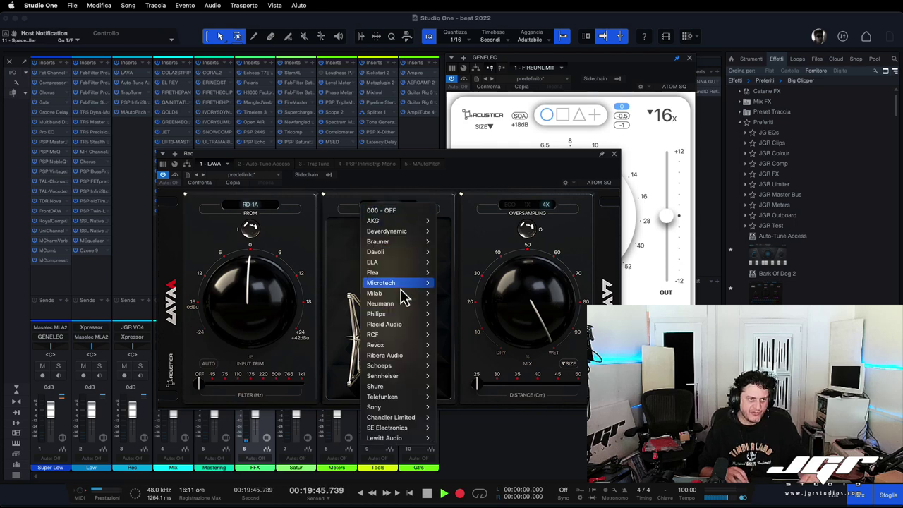
mouse_move(401, 309)
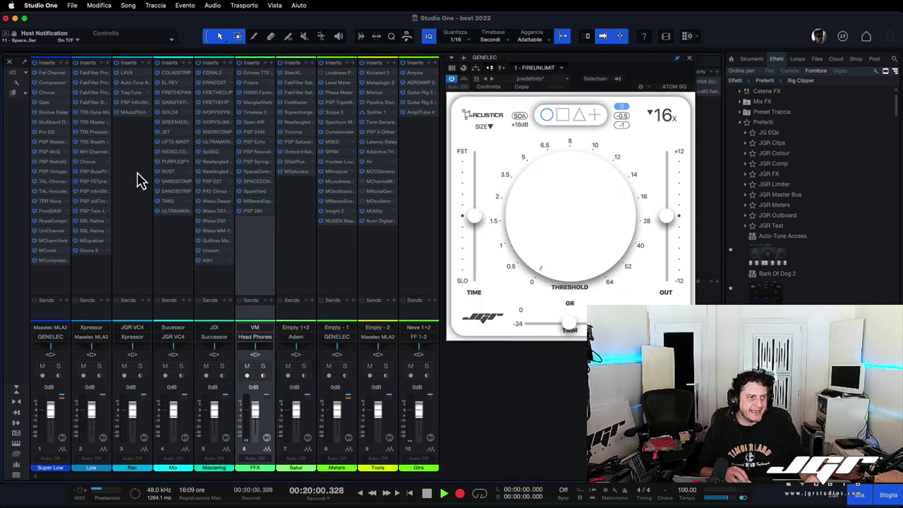
Step: Open TAN2 on the Mix channel, choose the Hyper Double Tan AA 4x model and browse its presets
left_click(174, 201)
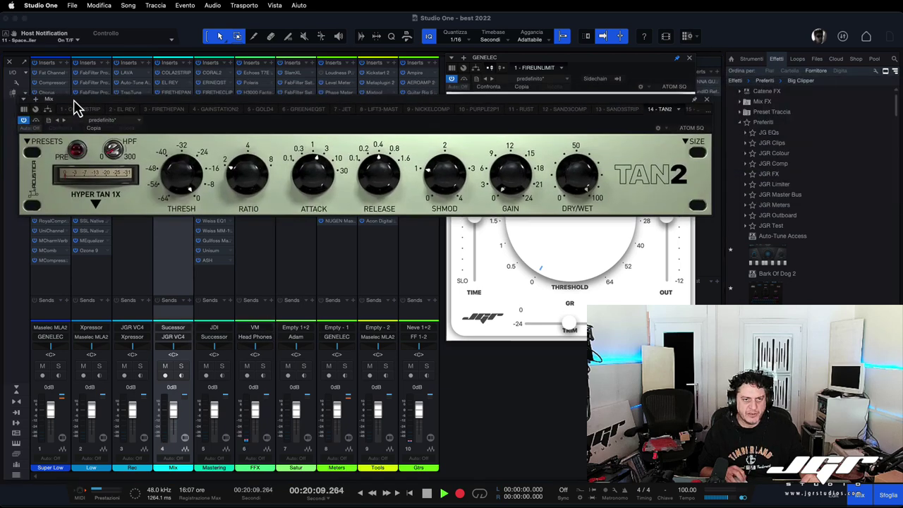
left_click_drag(74, 105, 144, 171)
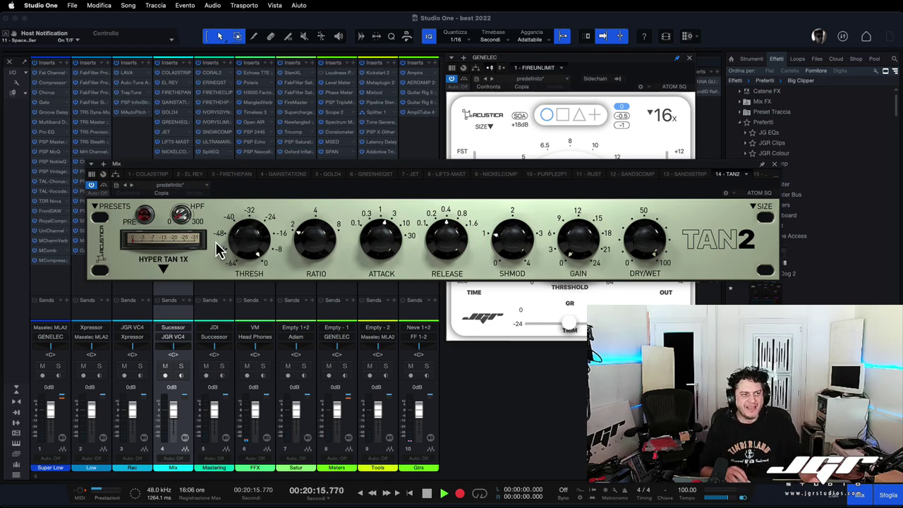
left_click(165, 272)
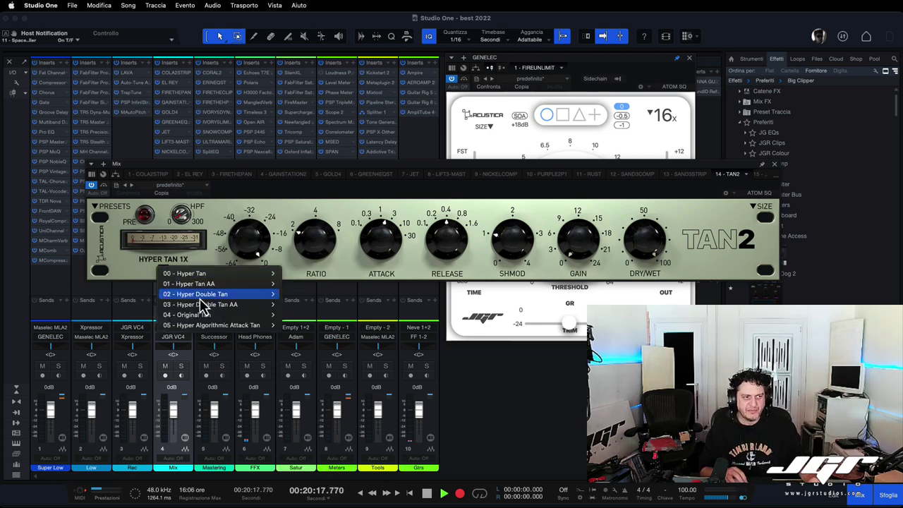
mouse_move(212, 308)
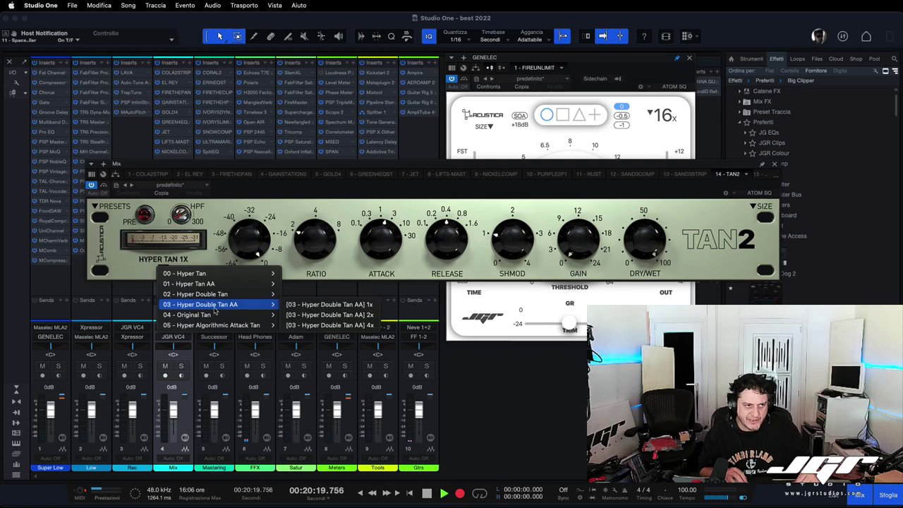
left_click(337, 326)
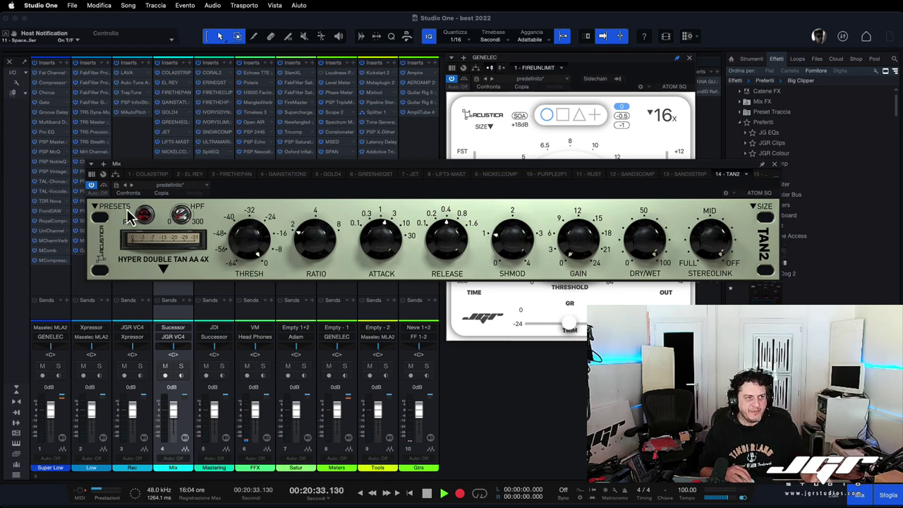
left_click(94, 206)
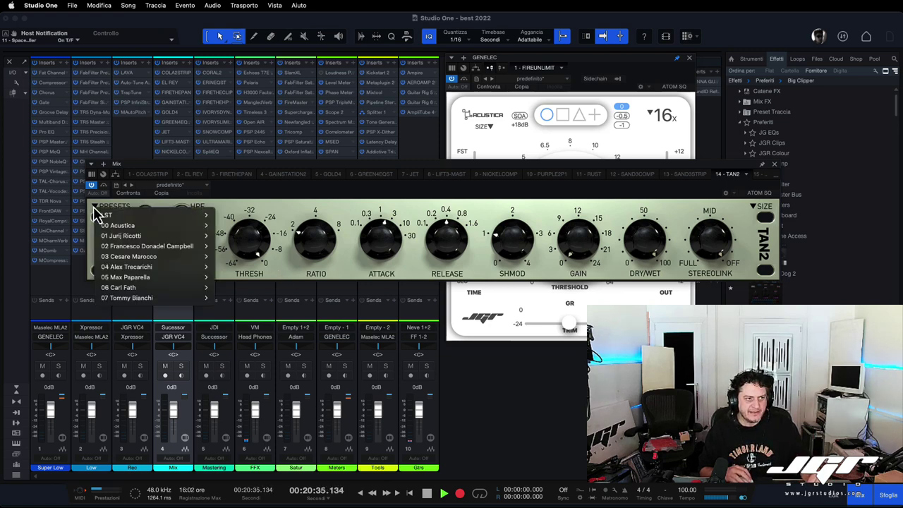
mouse_move(110, 236)
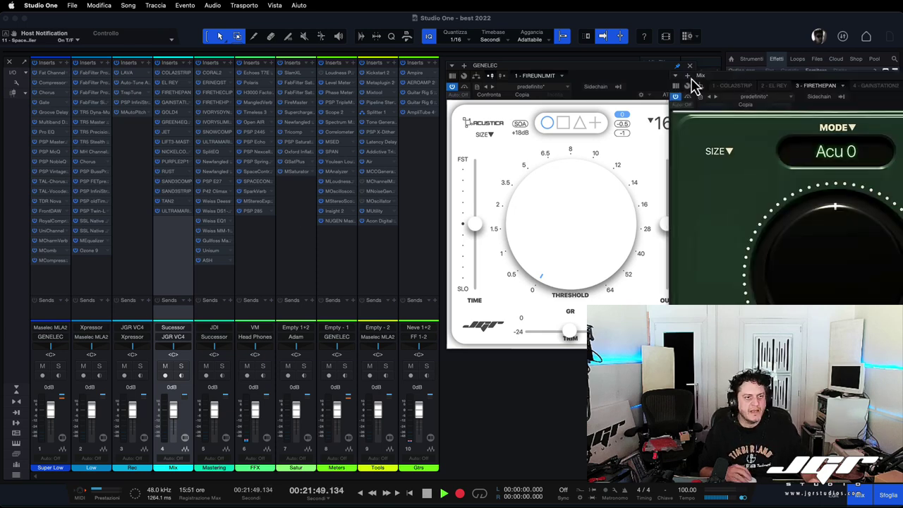
Step: Inspect the FIRETHEPAN panner on the Mix channel, then close its window
left_click_drag(742, 71, 209, 68)
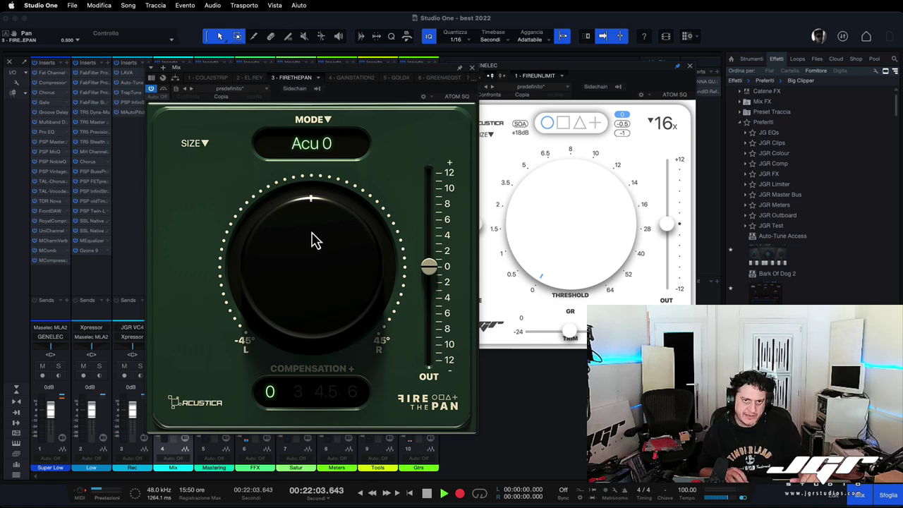
left_click(472, 68)
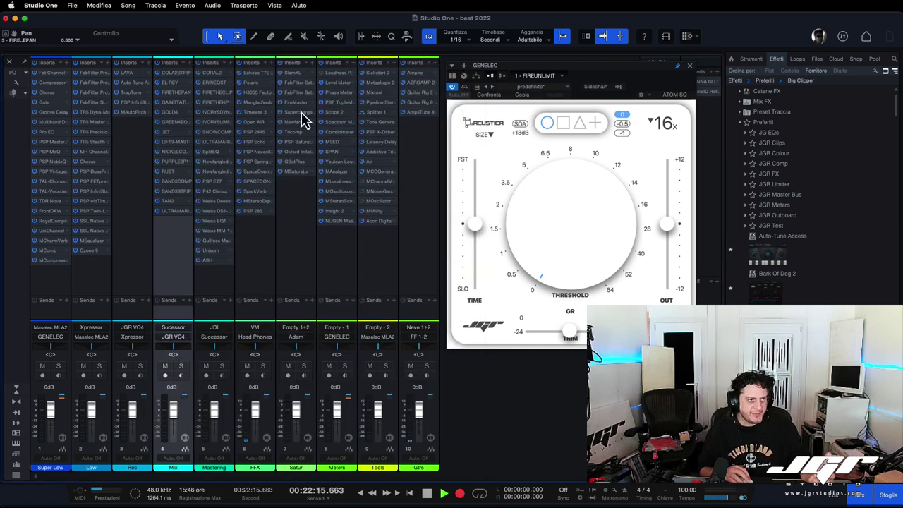
Step: Open FIRETHECLIP on the Mastering channel, set its oversampling to 64x HQ and close its window
left_click(215, 92)
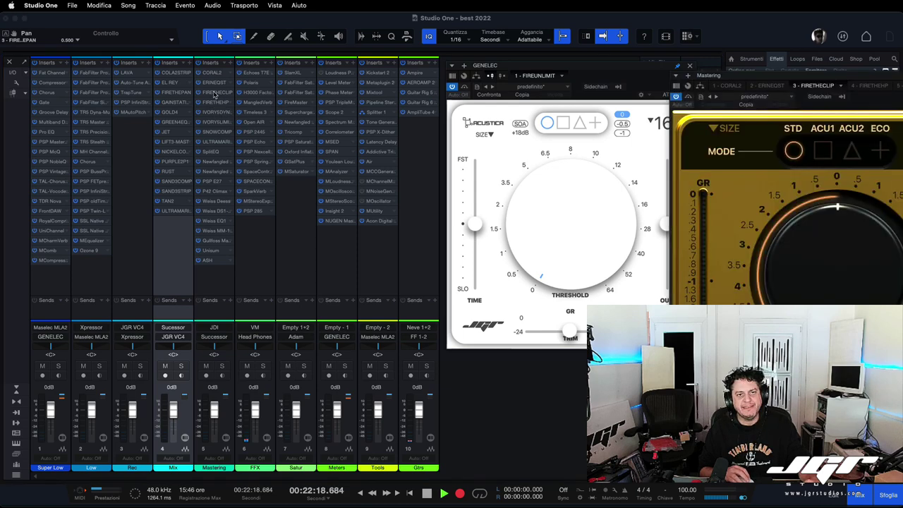
left_click_drag(745, 82, 318, 85)
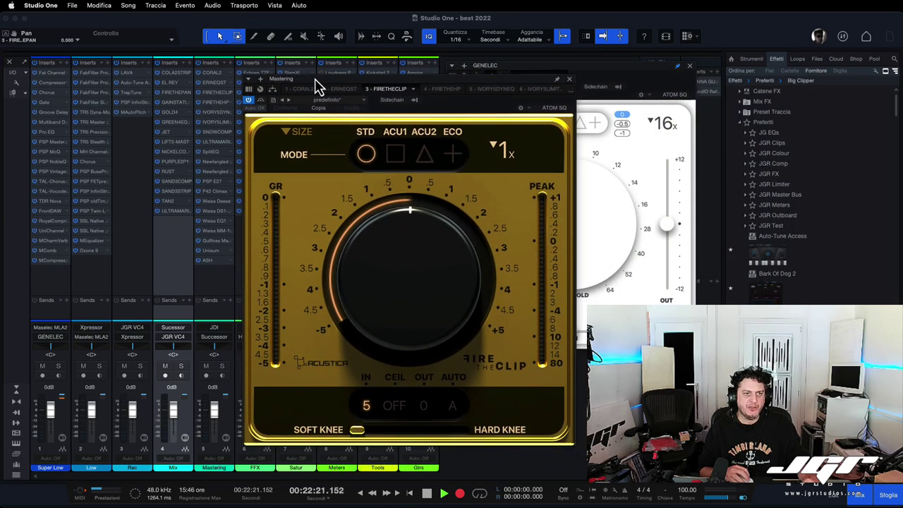
left_click(502, 150)
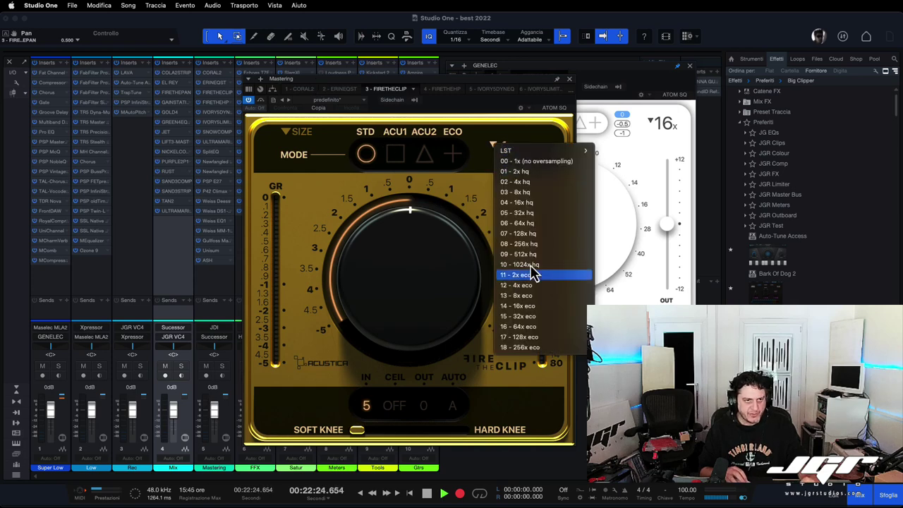
left_click(527, 224)
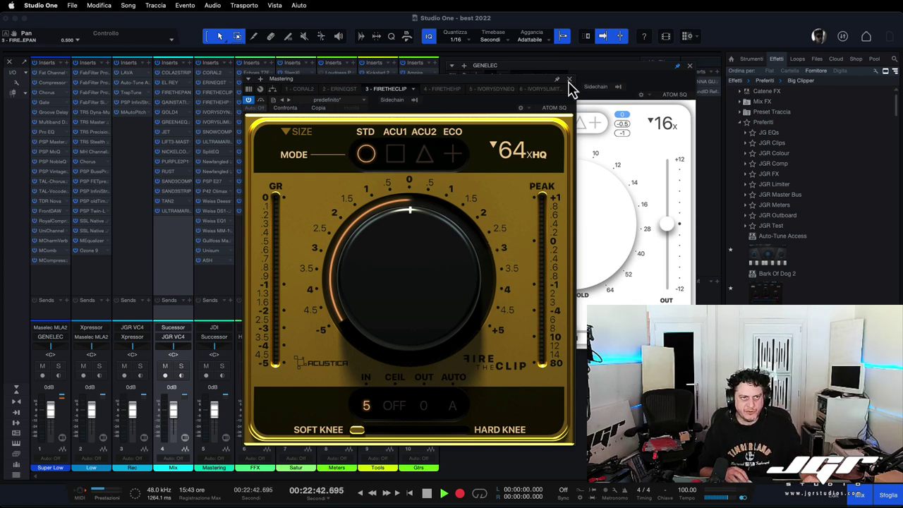
left_click(569, 80)
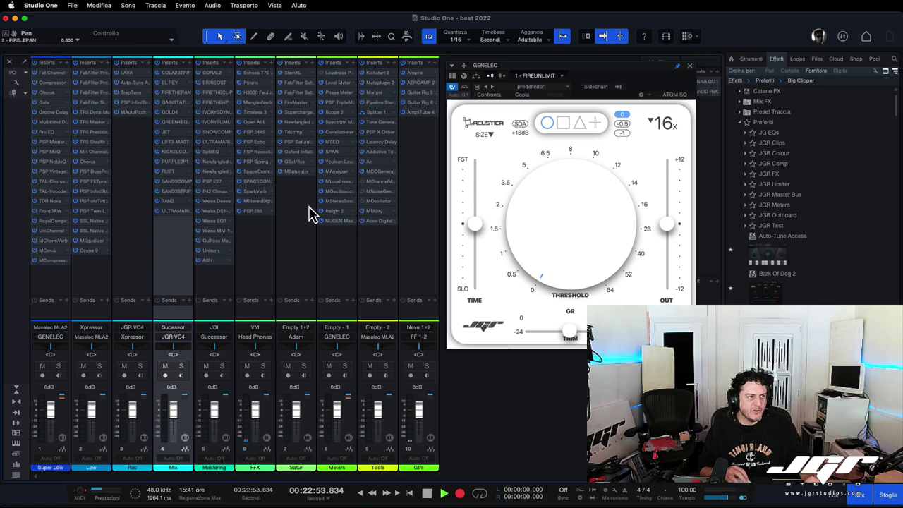
Step: Open Ozone 9 on the Low channel and examine its Equalizer and Maximizer modules
left_click(88, 250)
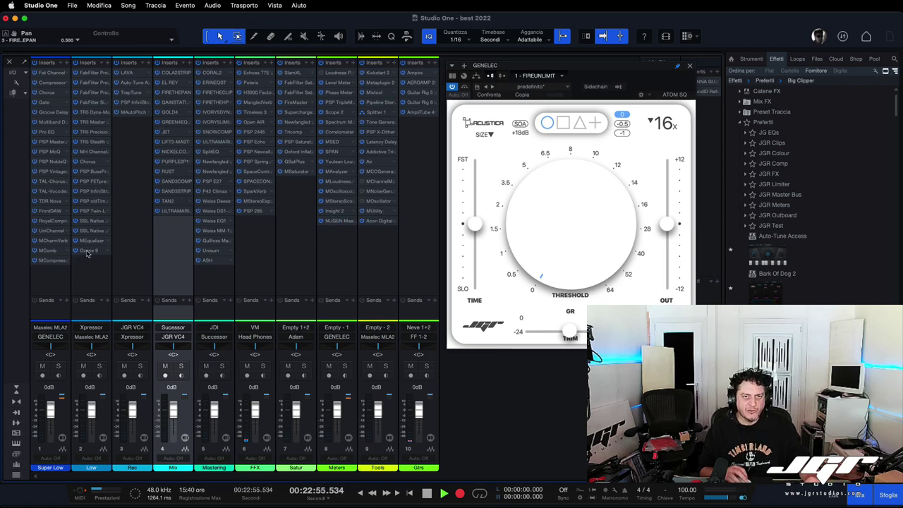
left_click_drag(130, 134, 205, 110)
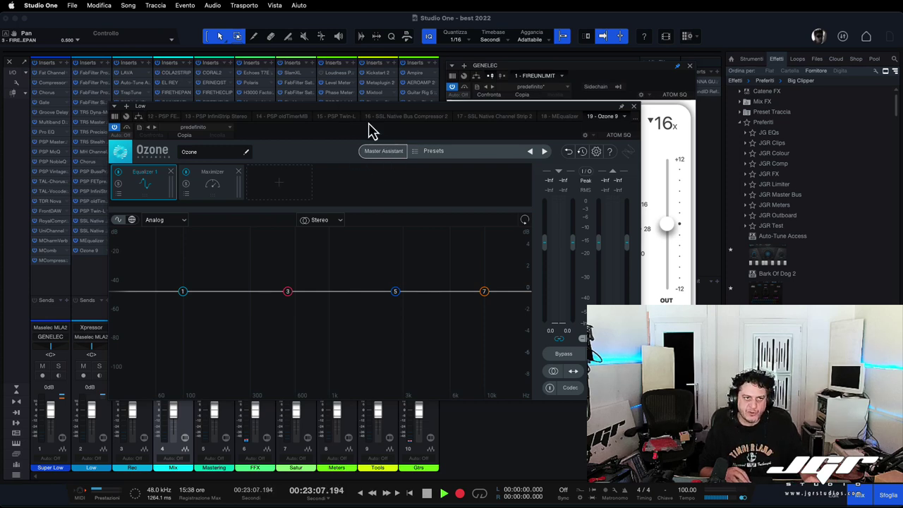
left_click_drag(362, 115, 365, 118)
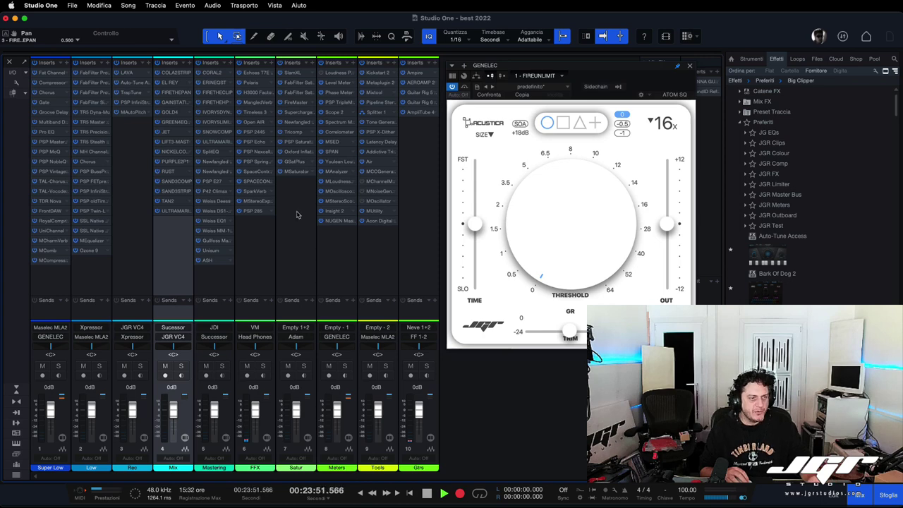
Step: Place the Mastering channel's P42 Climax saturator on the Satur channel and reposition its window over the mixer
left_click_drag(209, 191, 294, 187)
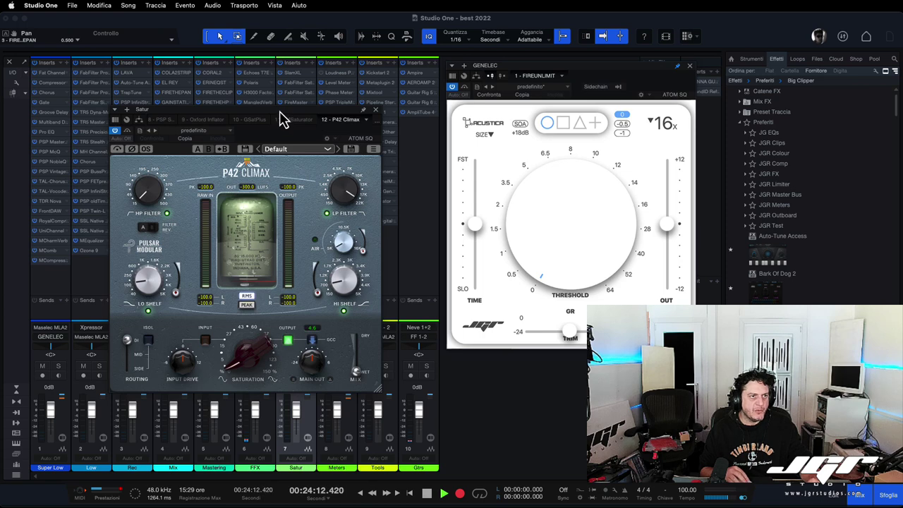
left_click_drag(282, 117, 345, 118)
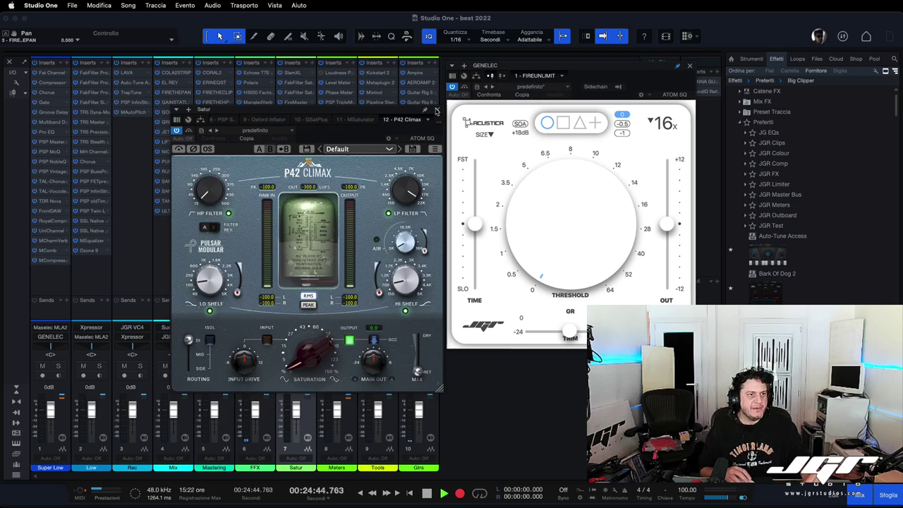
Step: Close the P42 Climax window, open PSP Saturator on the Satur channel and reposition its window higher over the mixer
left_click(436, 111)
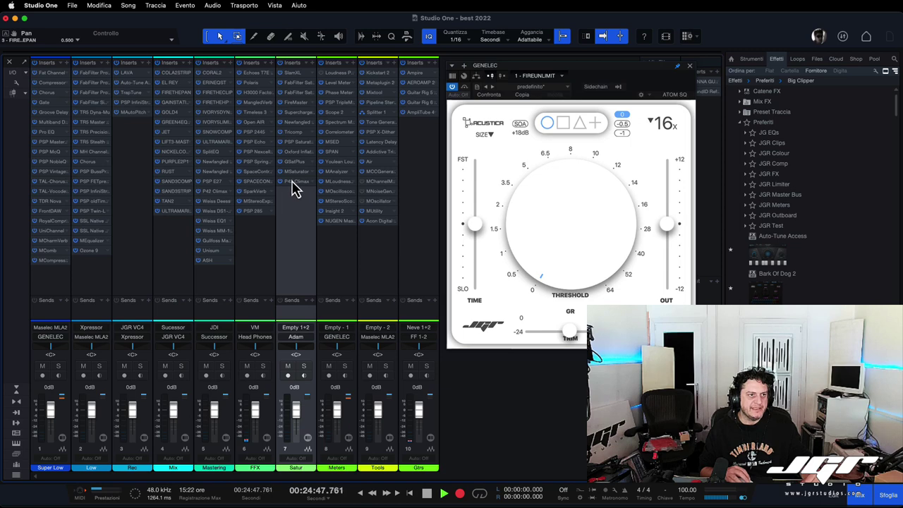
left_click(295, 150)
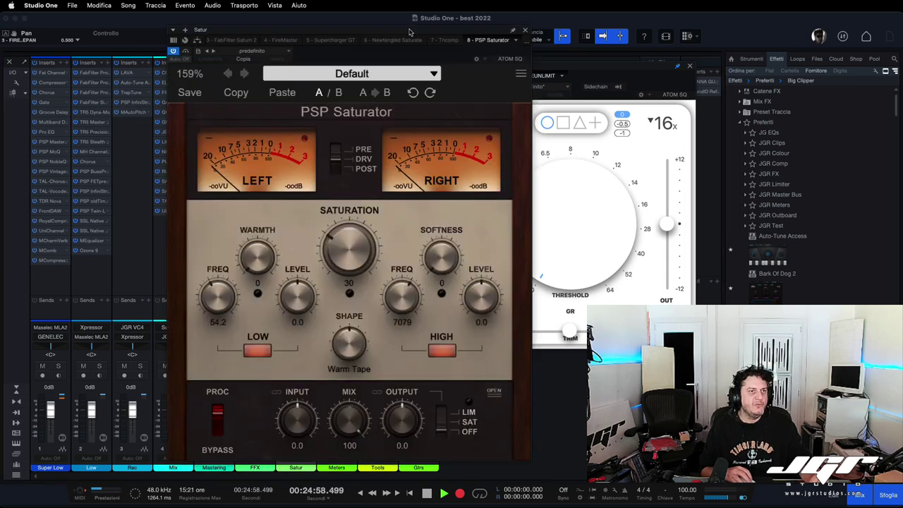
left_click_drag(409, 32, 404, 21)
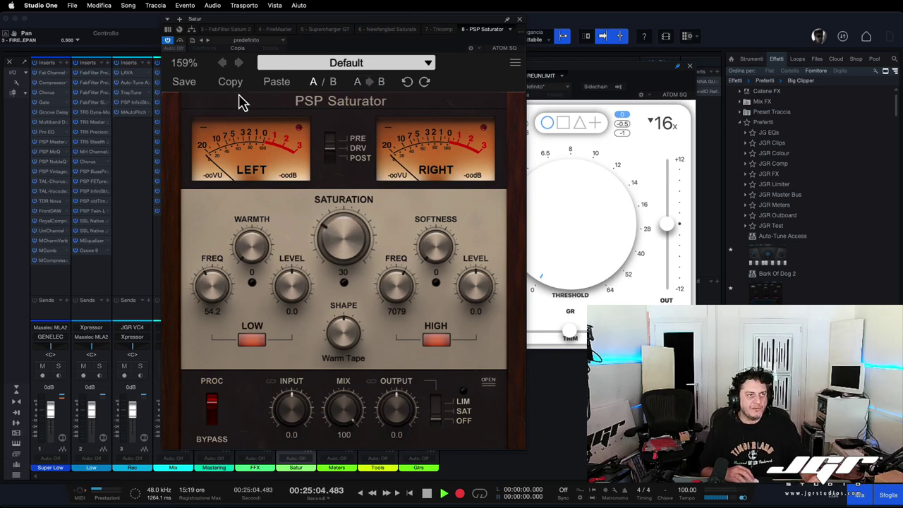
Step: Browse a designer's factory presets in PSP Saturator without loading one, and close the PSP Saturator and FIREUNLIMIT windows
left_click(321, 65)
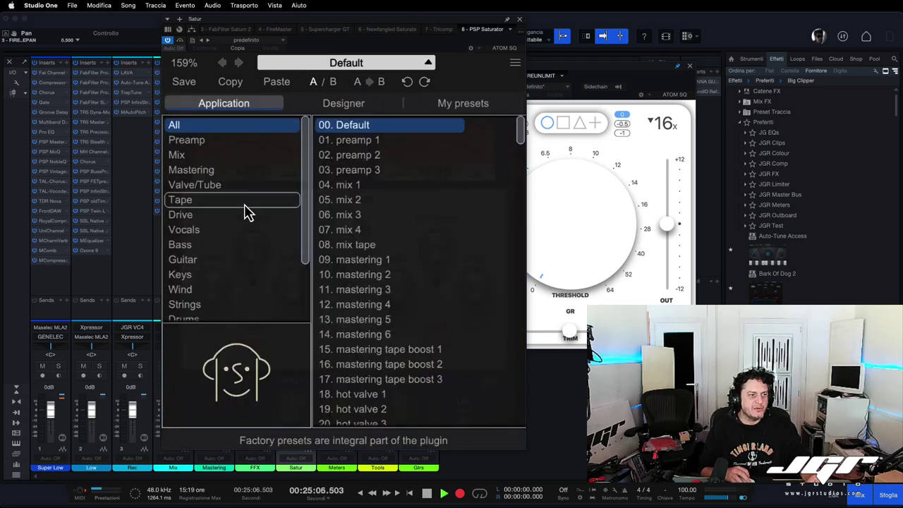
left_click(247, 245)
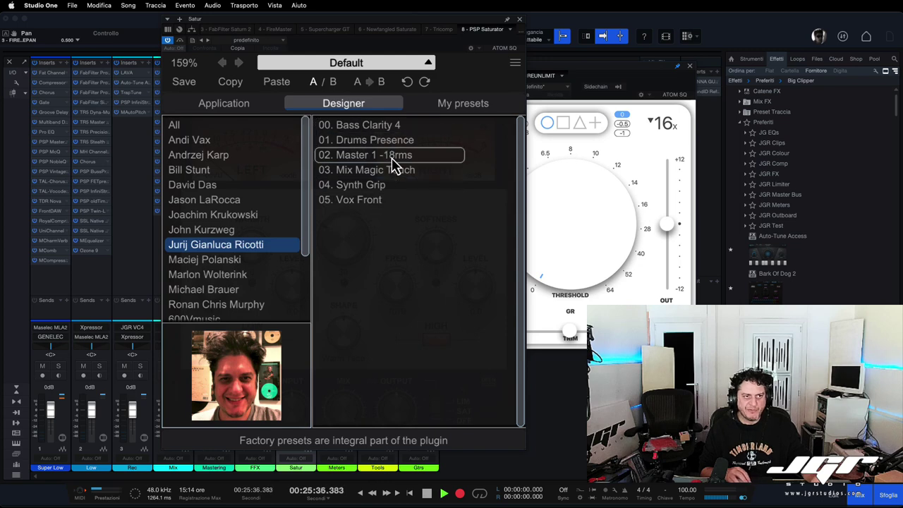
left_click(475, 74)
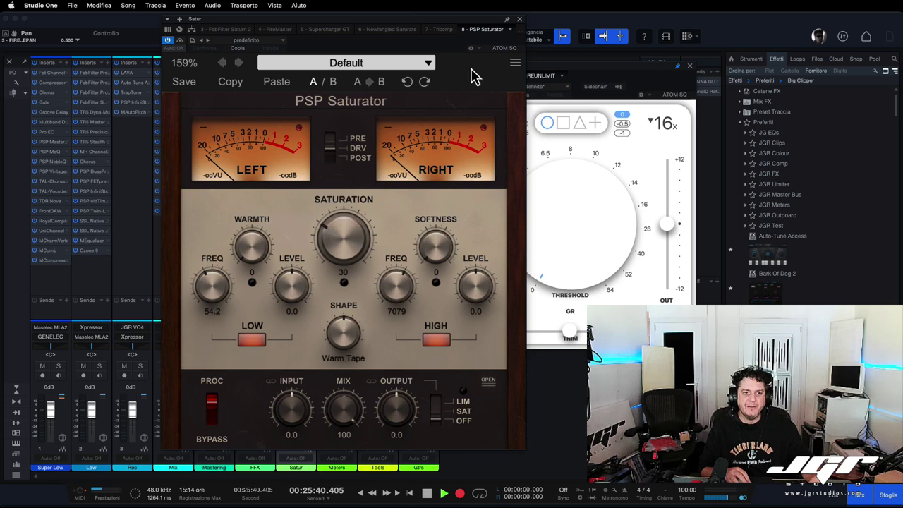
left_click(519, 19)
left_click(690, 66)
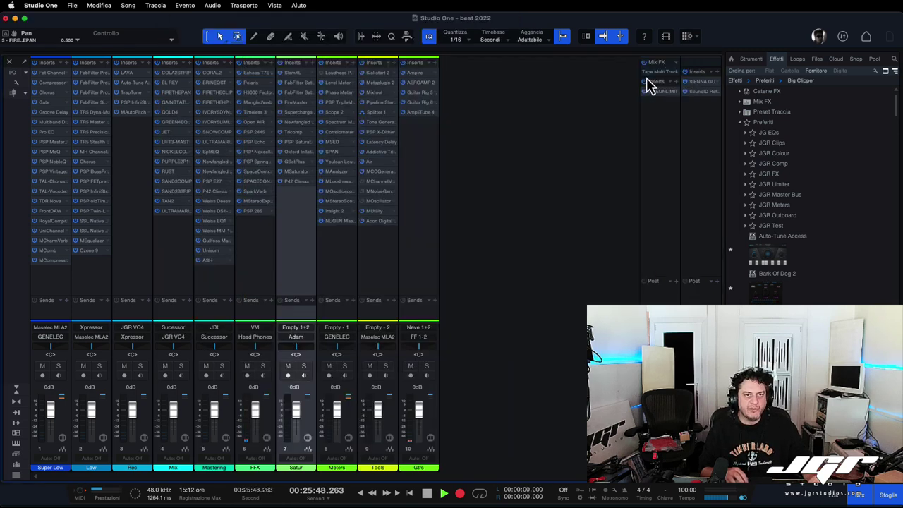
Step: Open AEROAMP 2 on the Gtrs channel, move its window over the mixer and load an Italian Classic Amp head
left_click(418, 83)
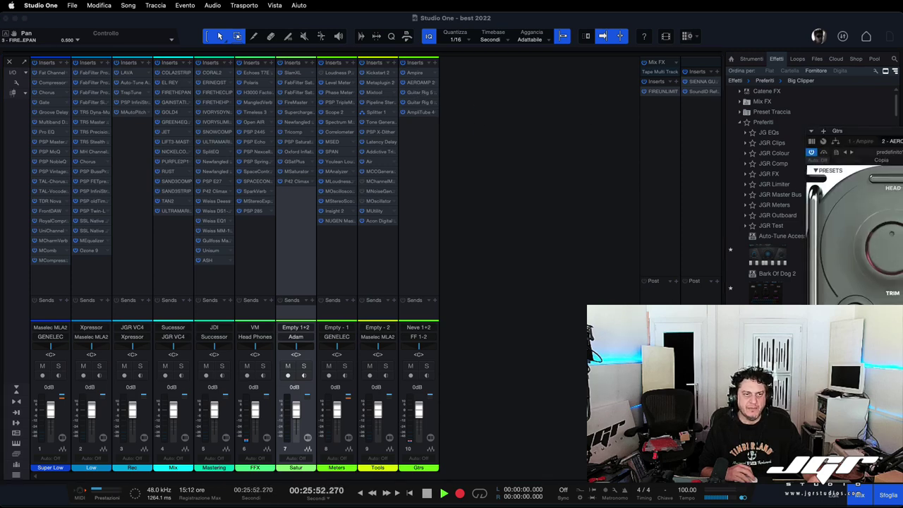
left_click_drag(856, 130, 386, 104)
left_click(303, 151)
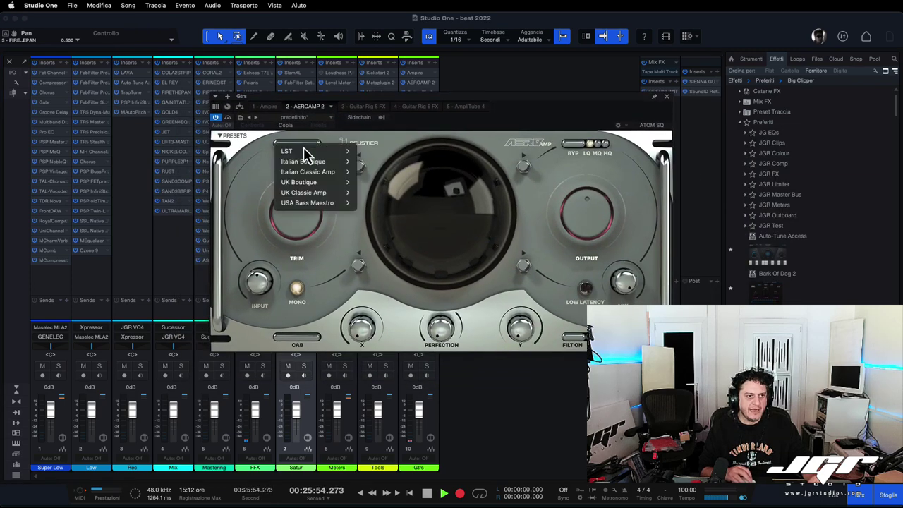
mouse_move(308, 176)
left_click(403, 183)
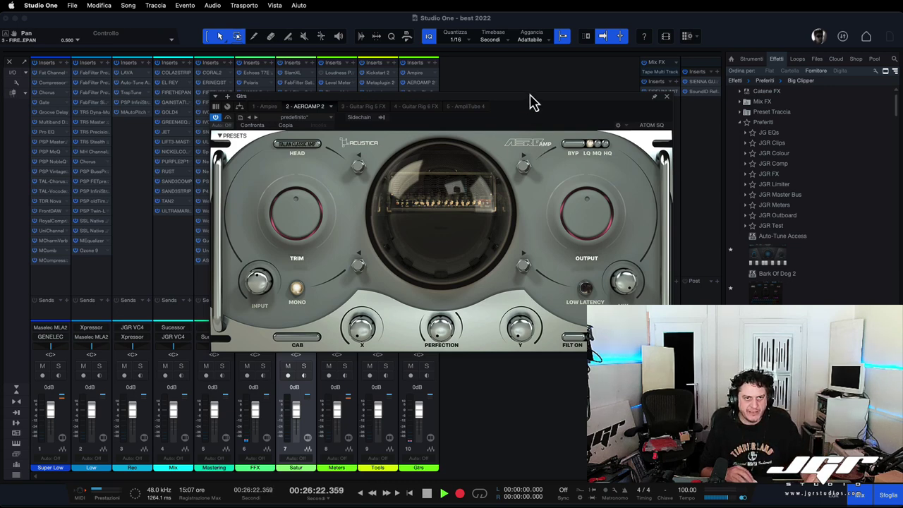
left_click_drag(532, 101, 495, 95)
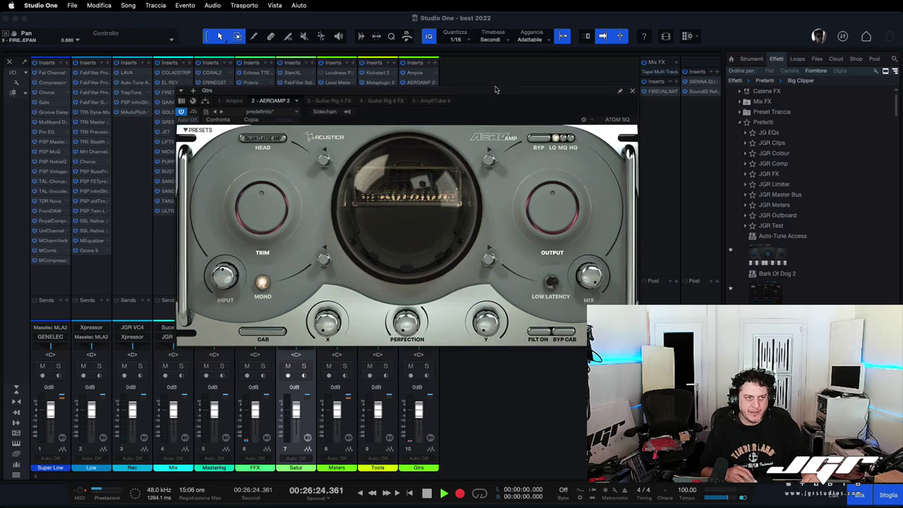